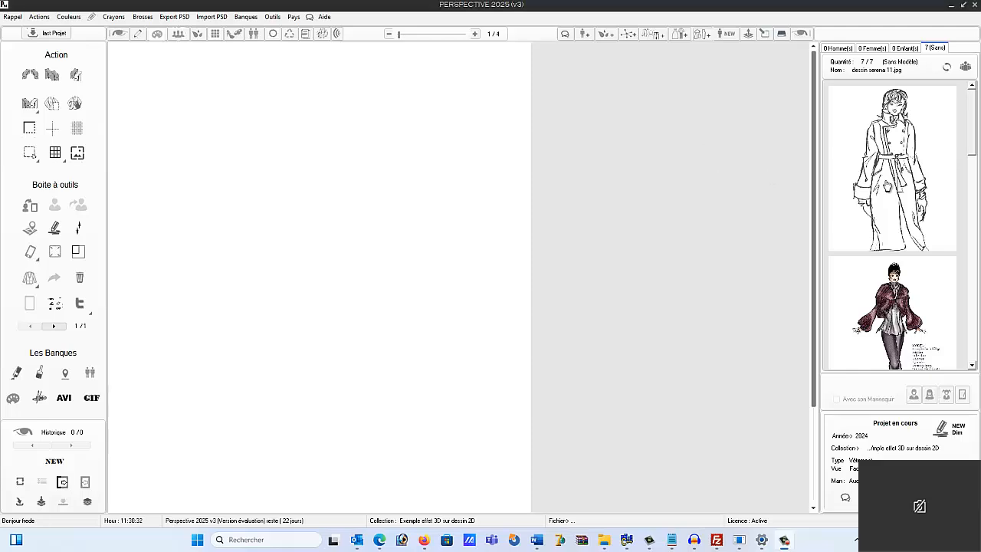
- Load the drawing dessin serena 11.jpg and open its AVI video settings
{"action": "left_click", "coordinate": [886, 186]}
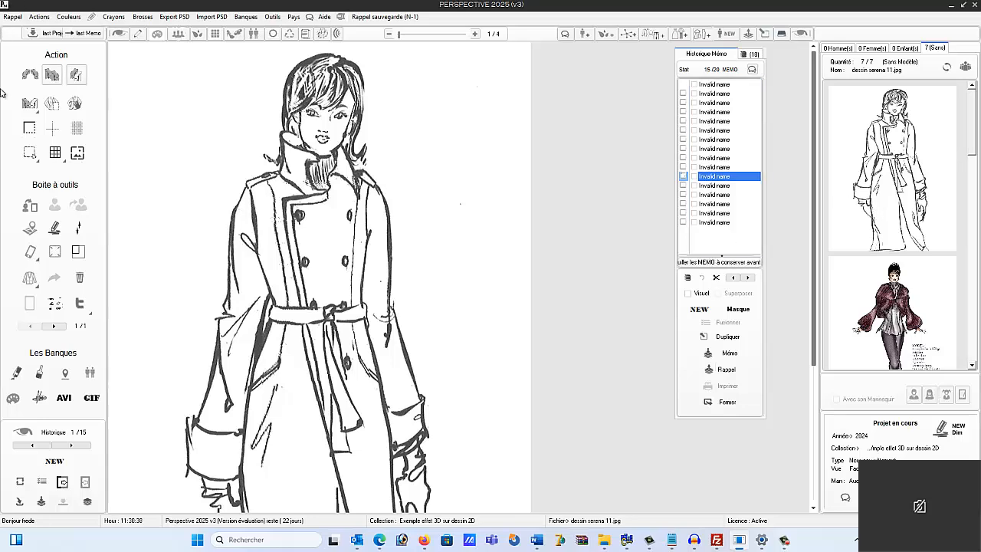
{"action": "left_click", "coordinate": [64, 398]}
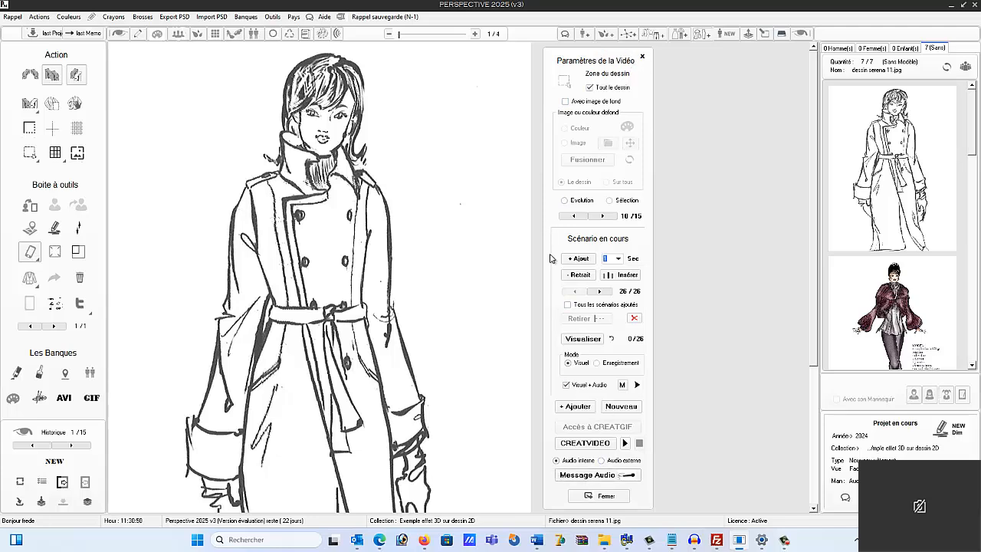
- Look at the audio message recorder, and try the external audio source before returning to internal audio
{"action": "left_click", "coordinate": [584, 477]}
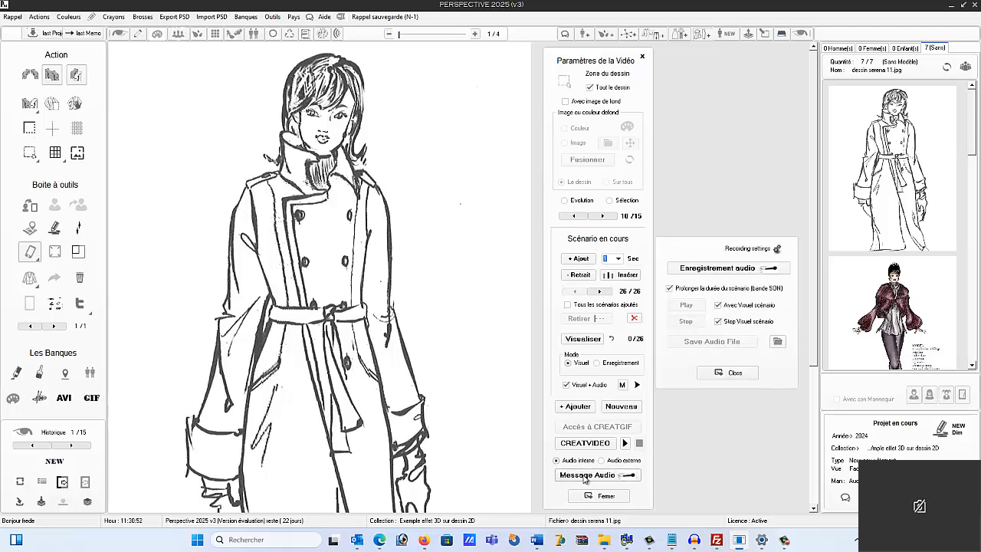
{"action": "left_click", "coordinate": [719, 373]}
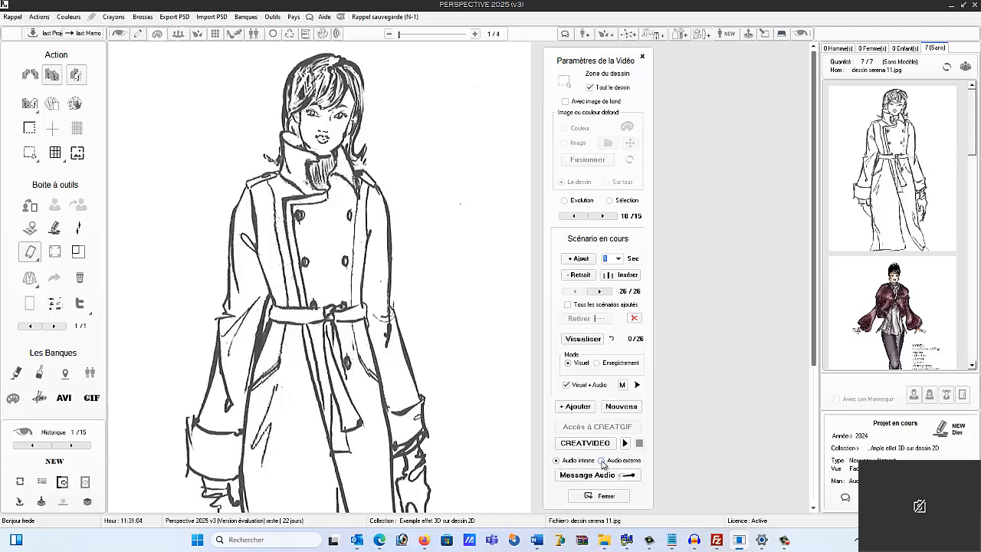
{"action": "left_click", "coordinate": [602, 461]}
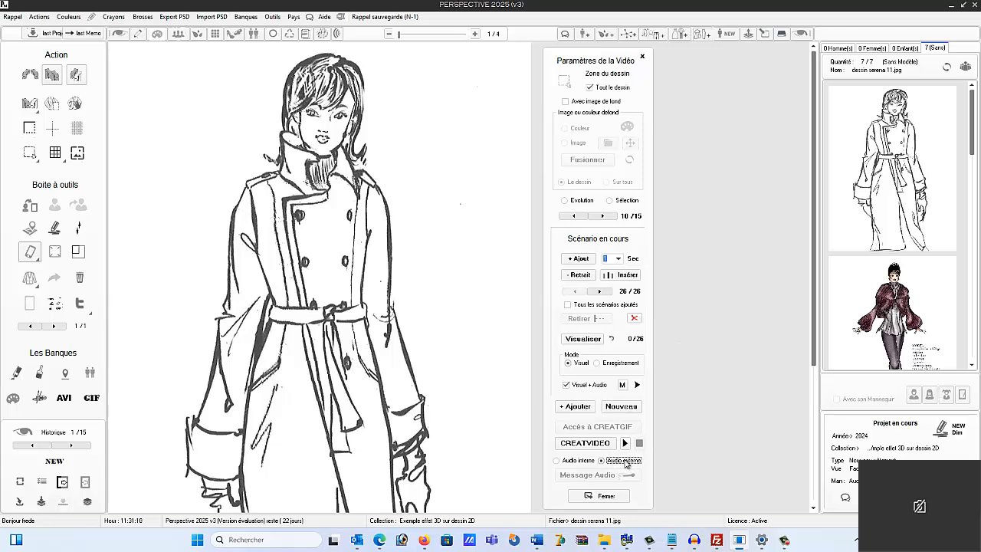
{"action": "left_click", "coordinate": [557, 459]}
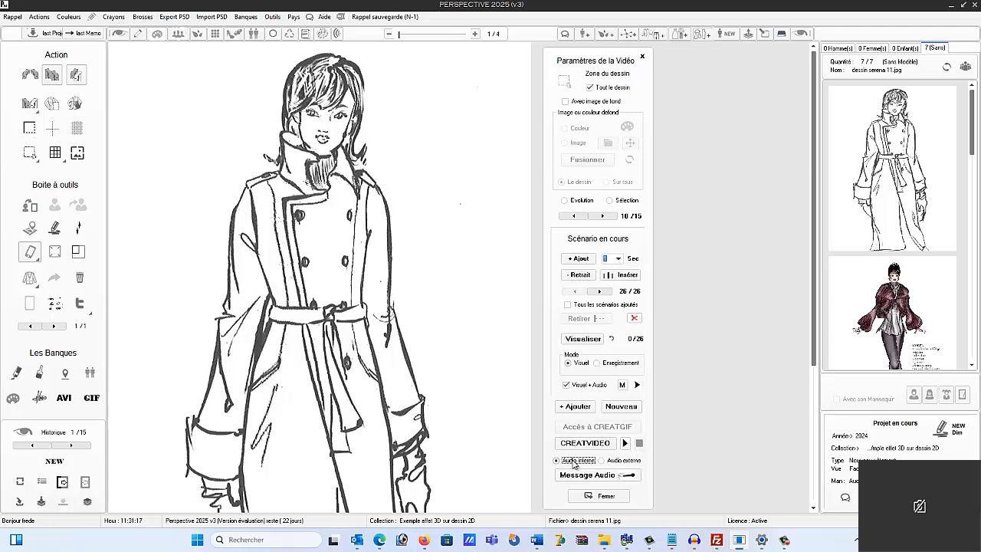
- Browse through the project's available drawings for the video
{"action": "left_click", "coordinate": [603, 216]}
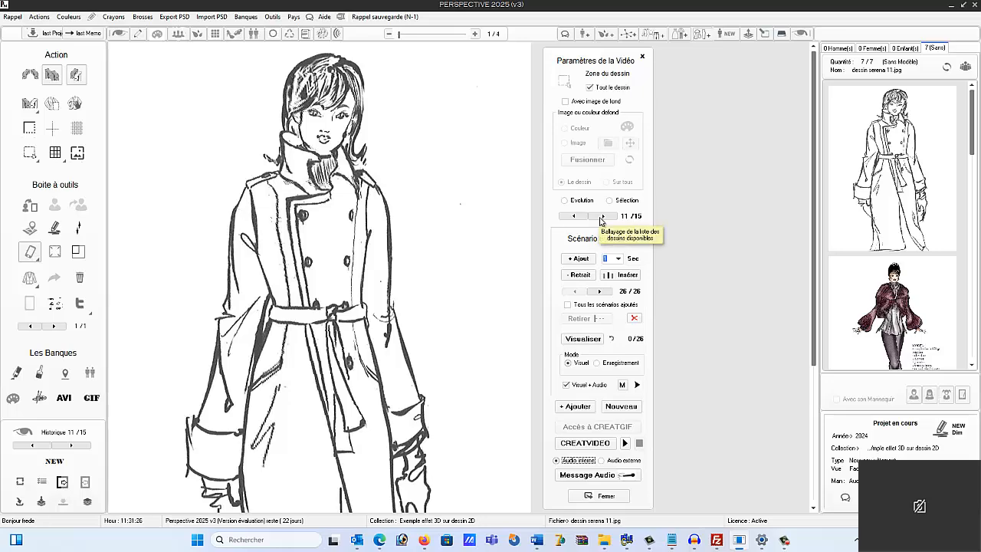
{"action": "left_click", "coordinate": [603, 216]}
{"action": "left_click", "coordinate": [603, 216]}
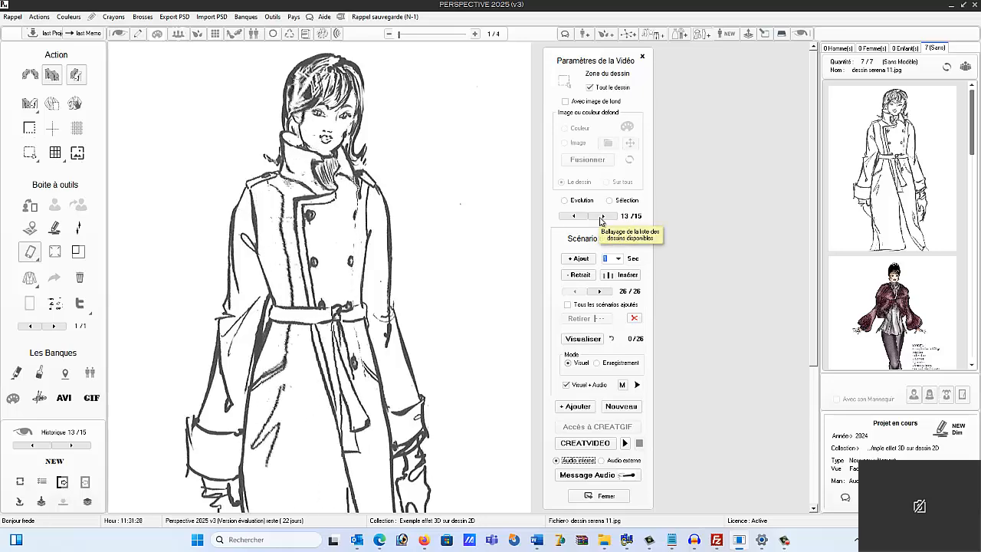
{"action": "left_click", "coordinate": [603, 216]}
{"action": "left_click", "coordinate": [603, 216]}
{"action": "left_click", "coordinate": [603, 216]}
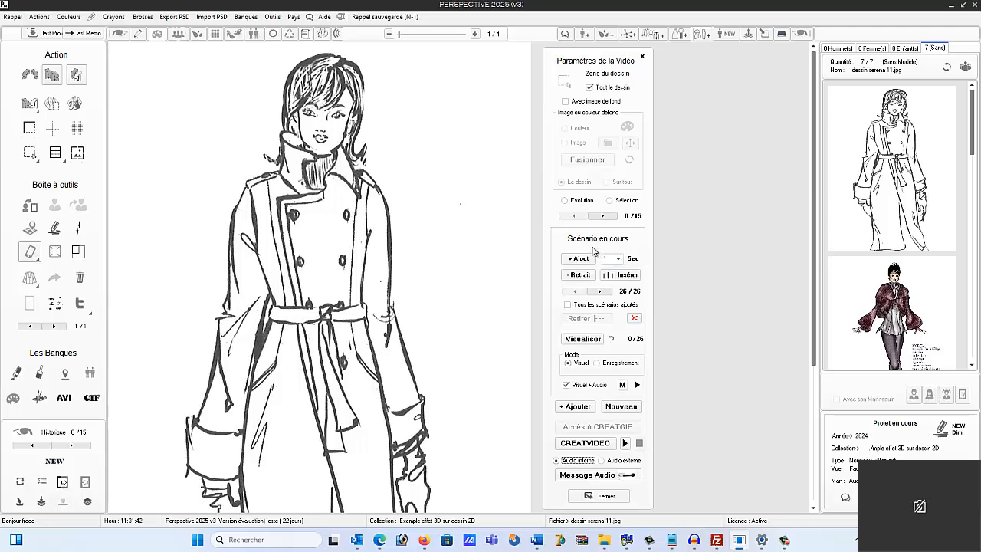
- Open the audio message recorder, set the scenario mode to Enregistrement, and step through the scenario's images
{"action": "left_click", "coordinate": [586, 475]}
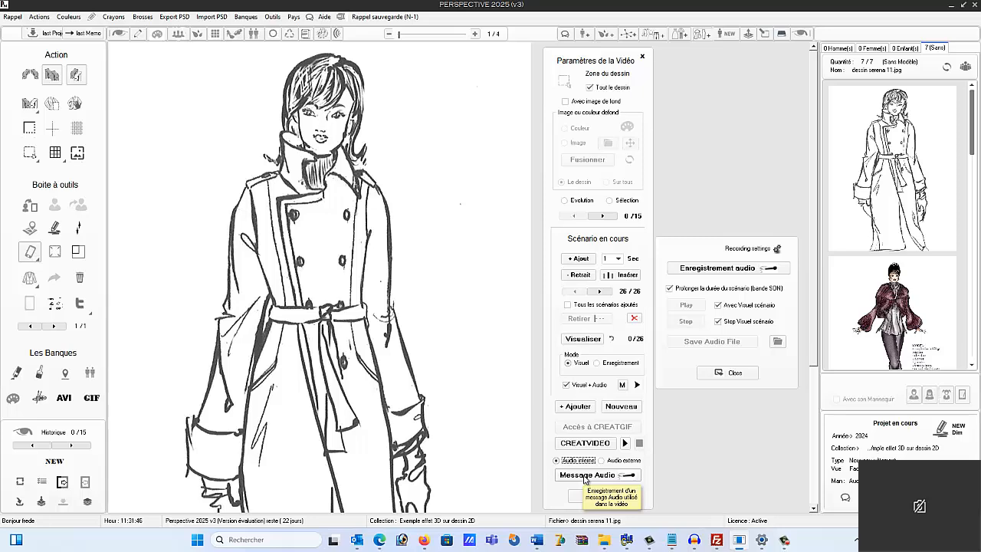
{"action": "left_click", "coordinate": [669, 288]}
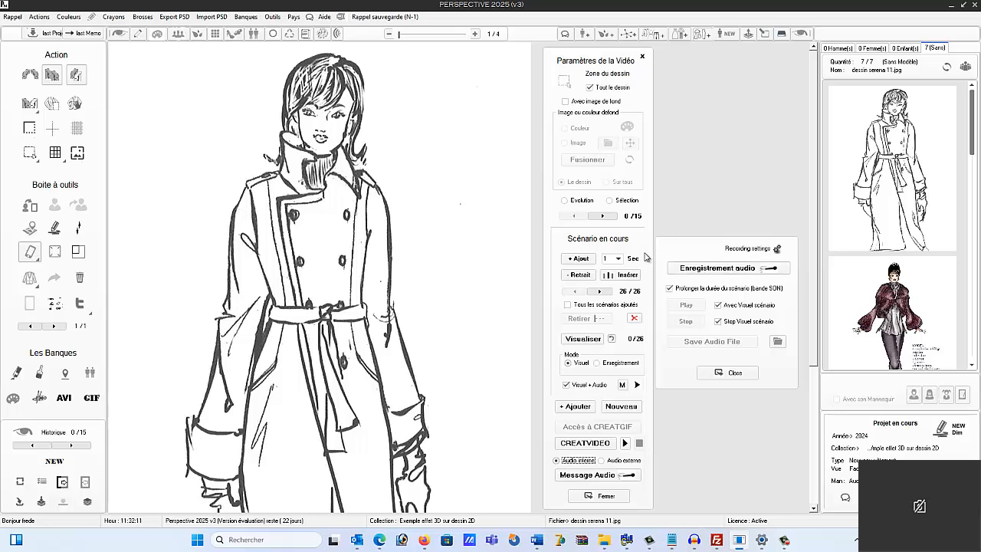
{"action": "left_click", "coordinate": [598, 364]}
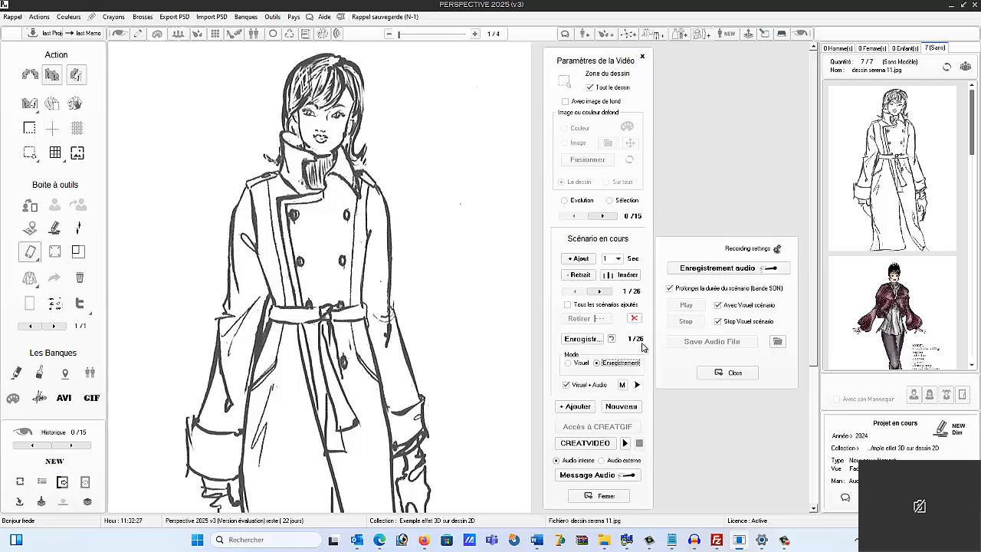
{"action": "left_click", "coordinate": [600, 291]}
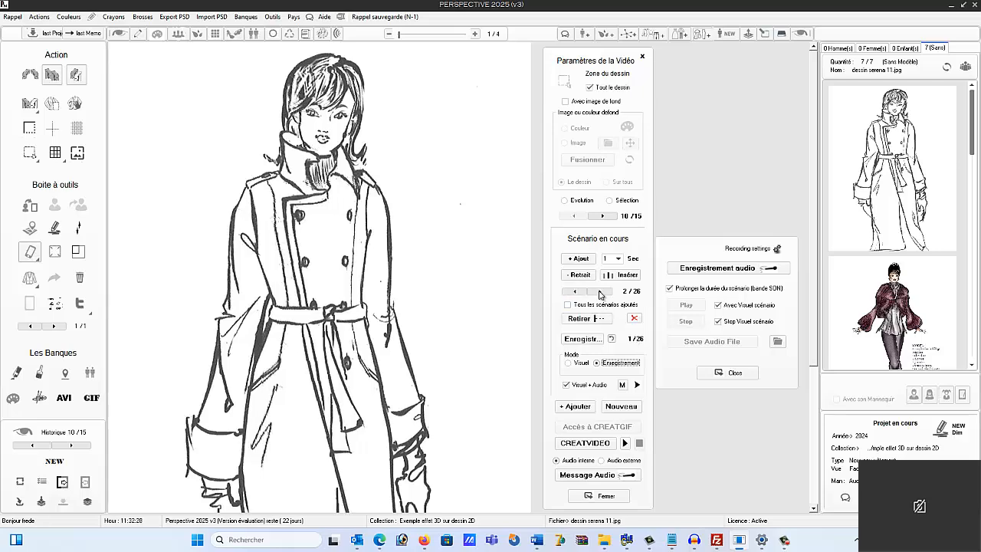
{"action": "left_click", "coordinate": [600, 291]}
{"action": "left_click", "coordinate": [600, 292]}
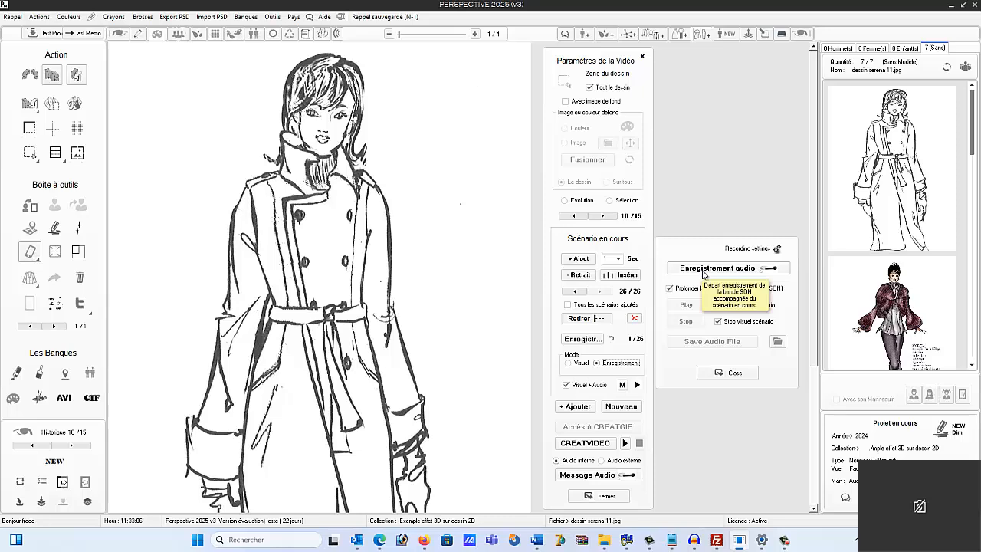
- Record an audio message alongside the current scenario, and save the audio in the project
{"action": "left_click", "coordinate": [704, 268]}
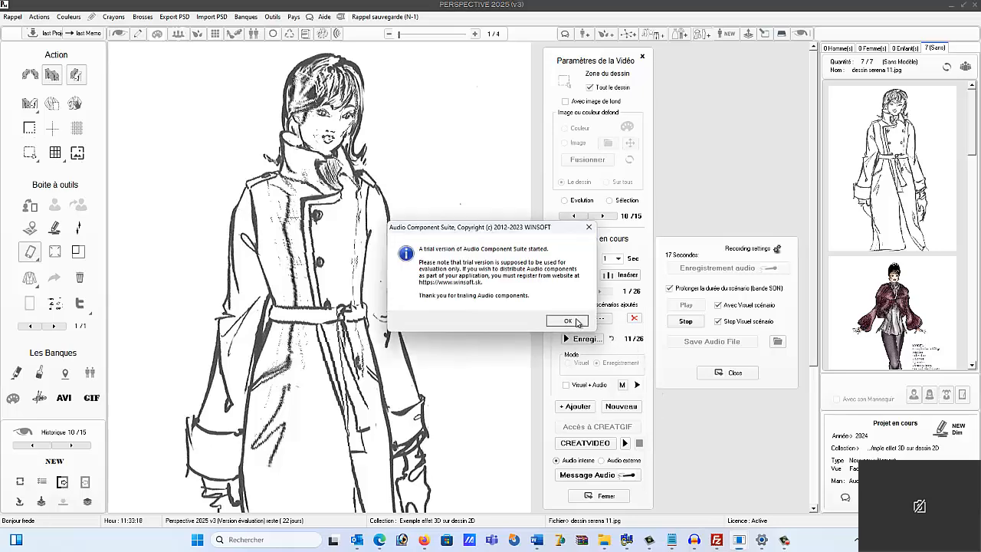
{"action": "left_click", "coordinate": [562, 322]}
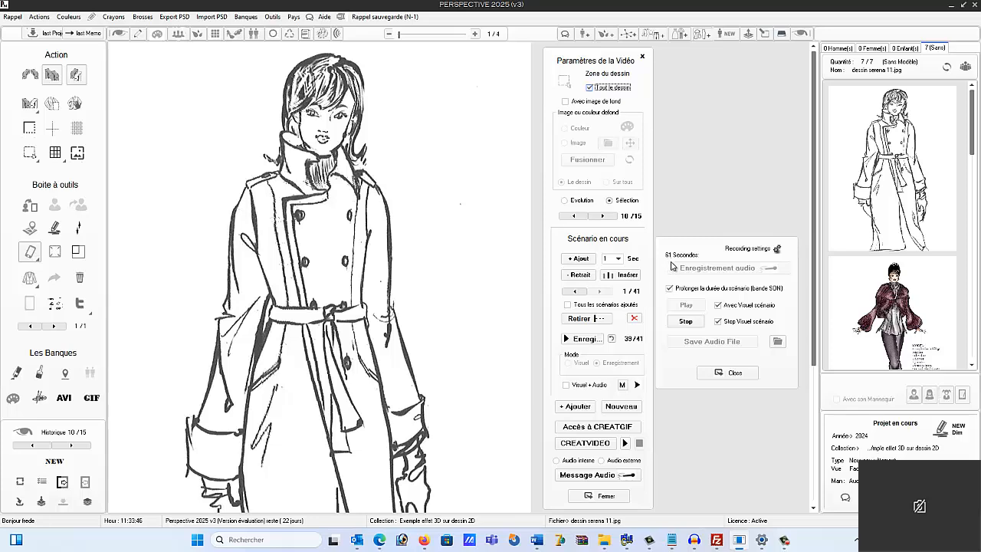
{"action": "left_click", "coordinate": [688, 323]}
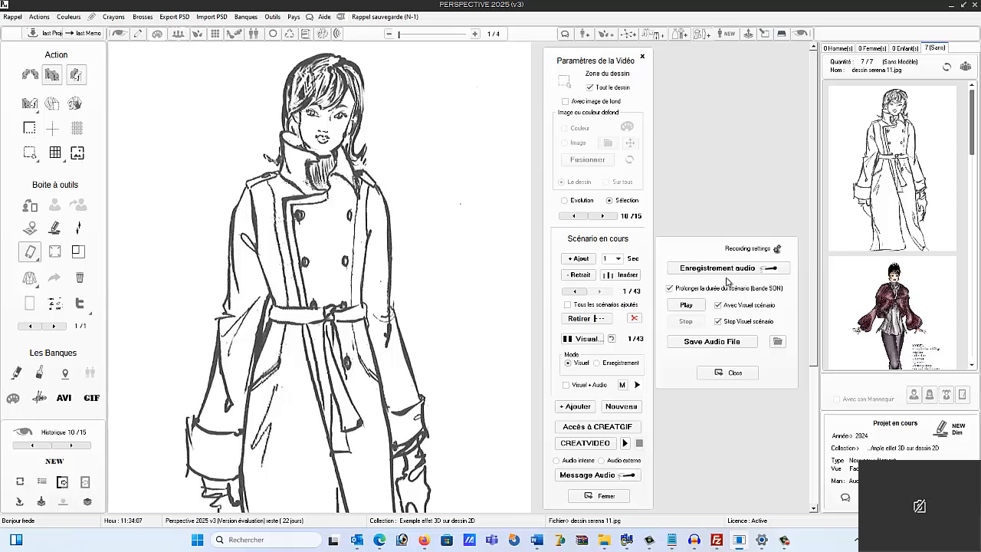
{"action": "left_click", "coordinate": [701, 342]}
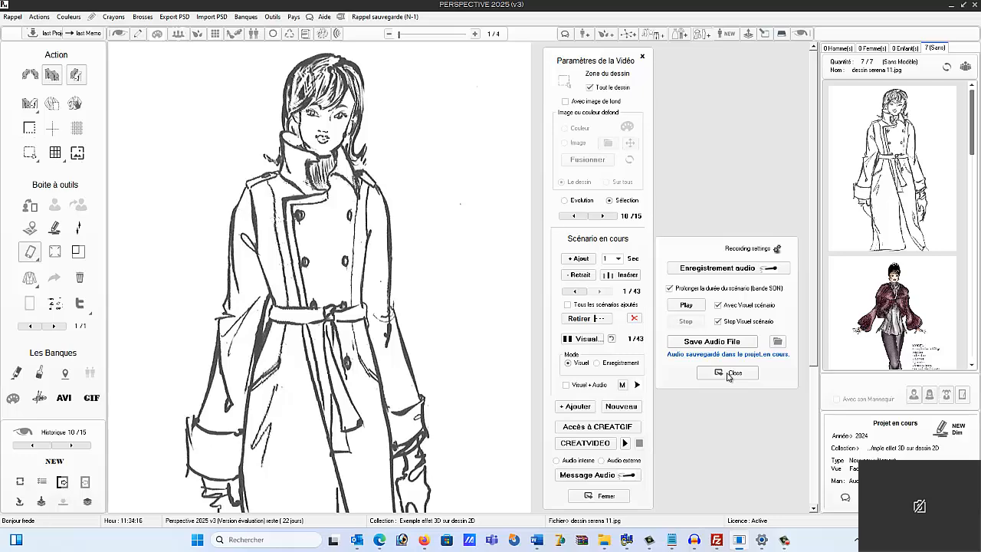
- View the destination folders for a separate WAV copy without saving one, and close the audio message recorder
{"action": "left_click", "coordinate": [777, 342]}
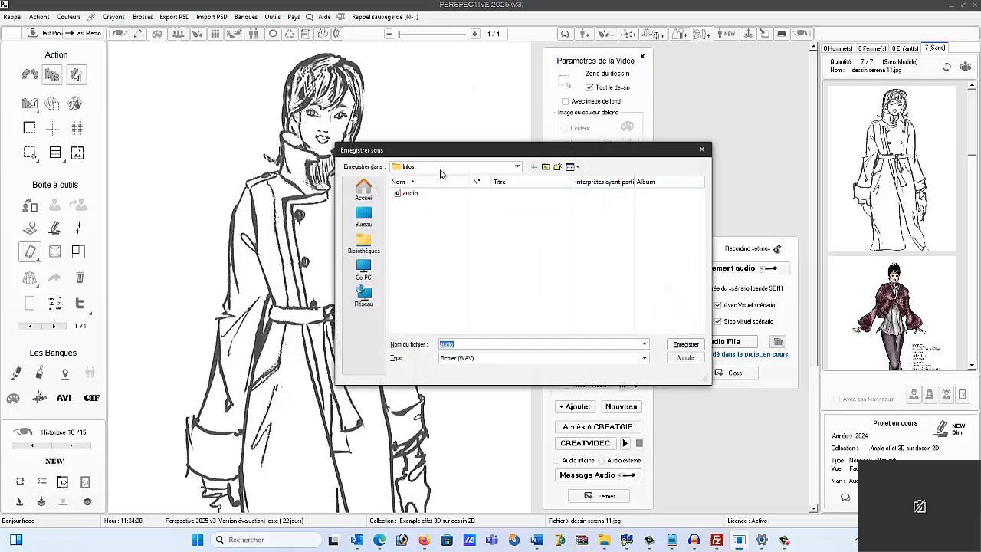
{"action": "left_click", "coordinate": [517, 166]}
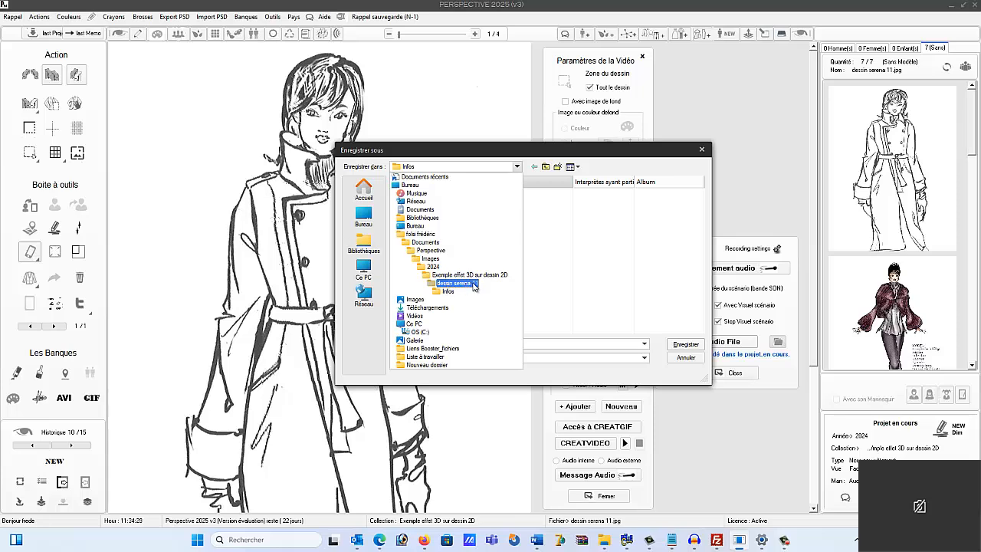
{"action": "left_click", "coordinate": [688, 360]}
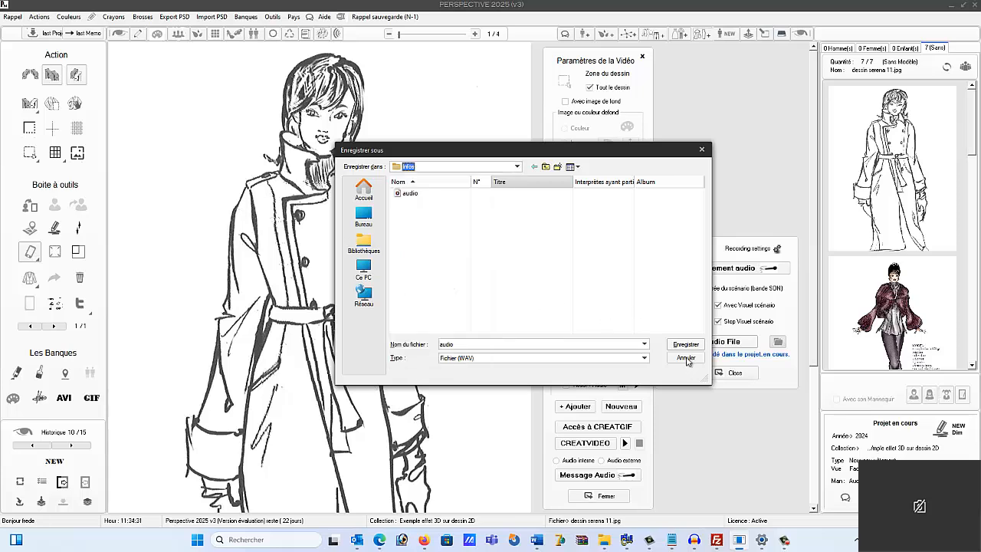
{"action": "left_click", "coordinate": [686, 358]}
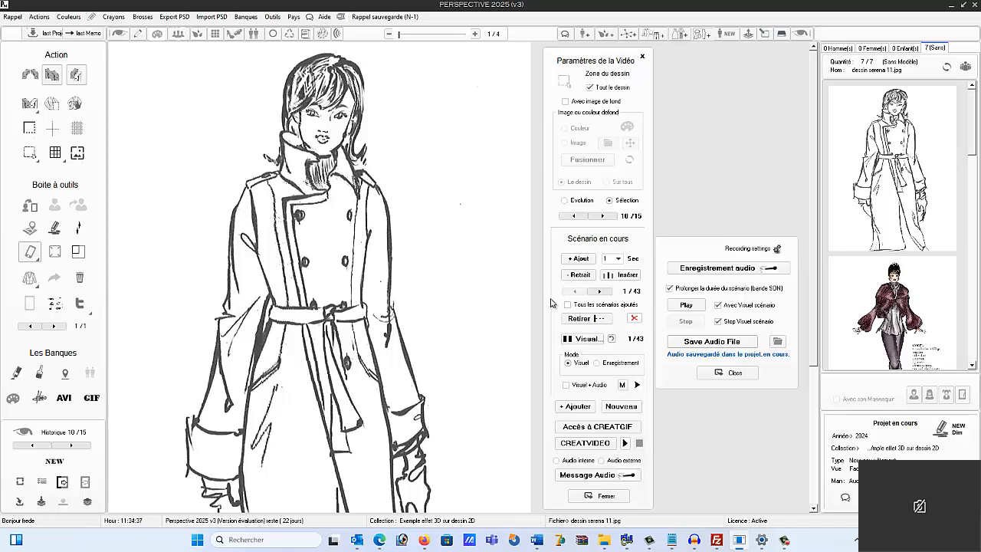
{"action": "left_click", "coordinate": [717, 373]}
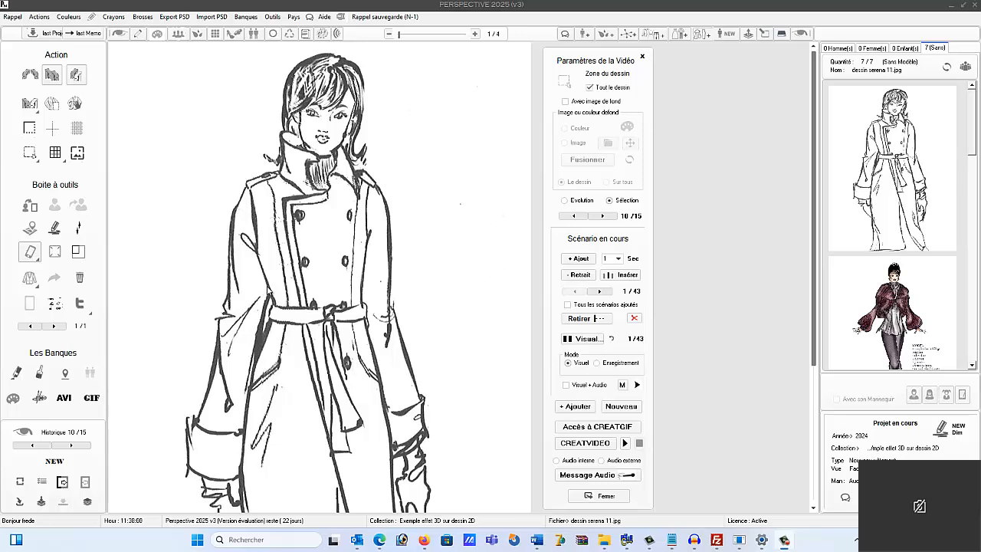
- Start a new set of video images, deleting the drawings already recorded for the scenario
{"action": "left_click", "coordinate": [623, 408]}
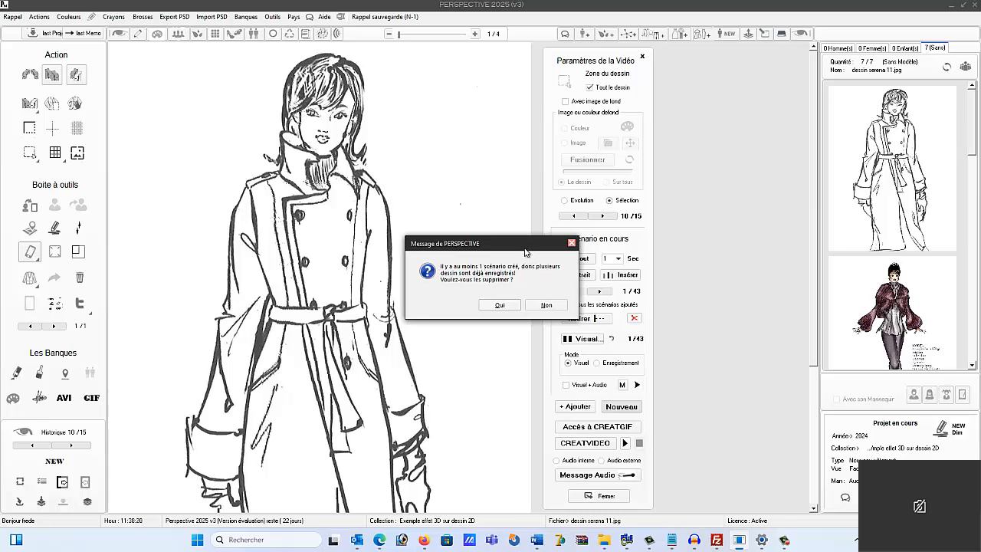
{"action": "left_click", "coordinate": [501, 305]}
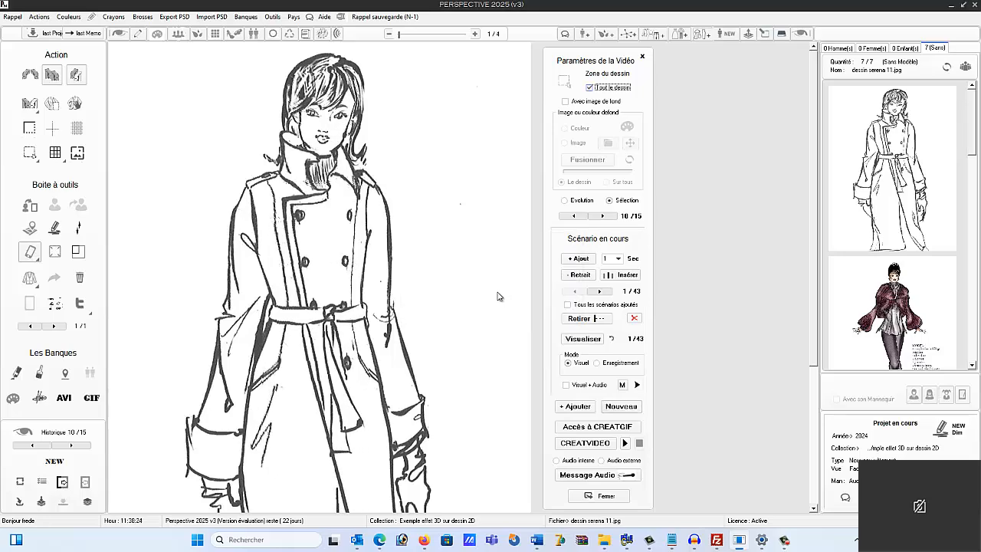
- Create the AVI video in RGB color quality with the project's audio.wav as source audio
{"action": "left_click", "coordinate": [590, 443]}
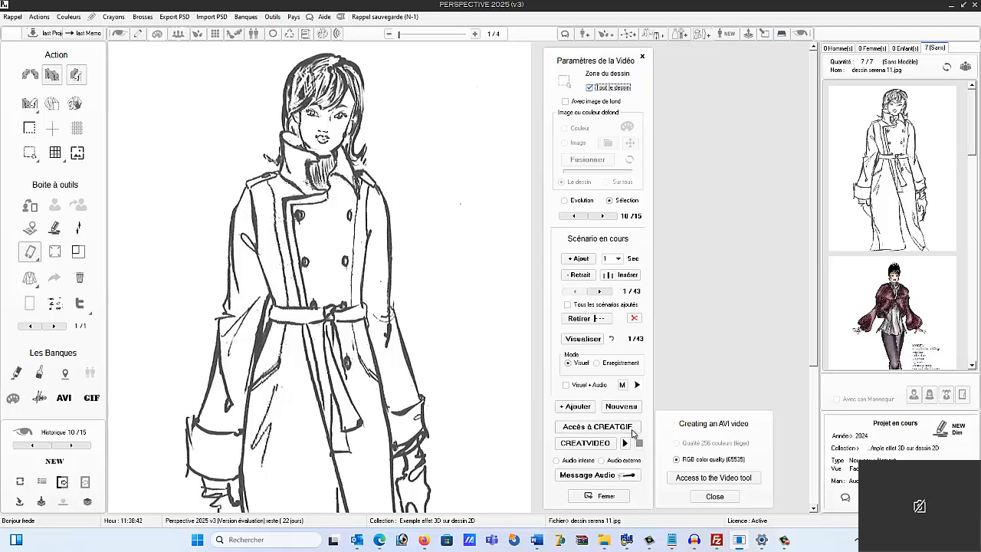
{"action": "left_click", "coordinate": [721, 477]}
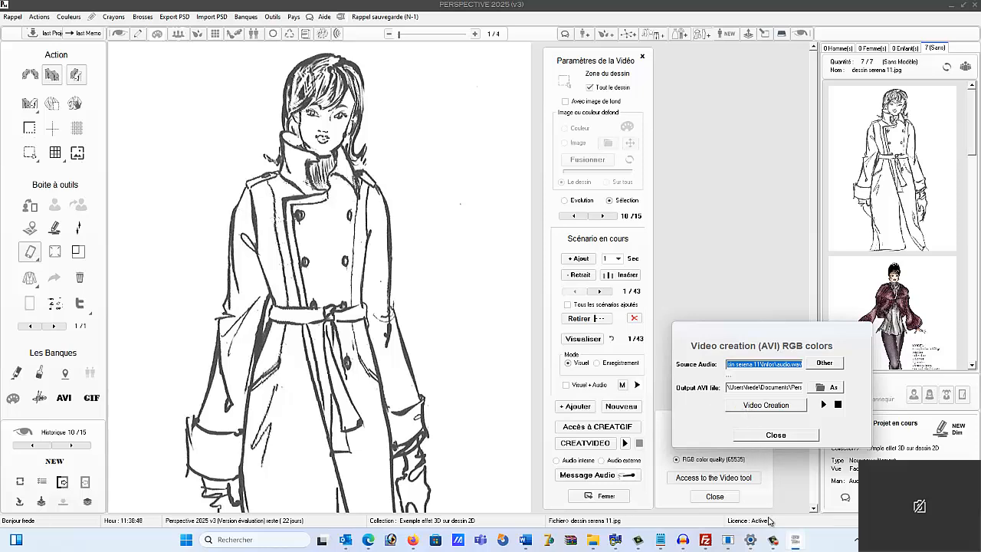
{"action": "left_click", "coordinate": [773, 541]}
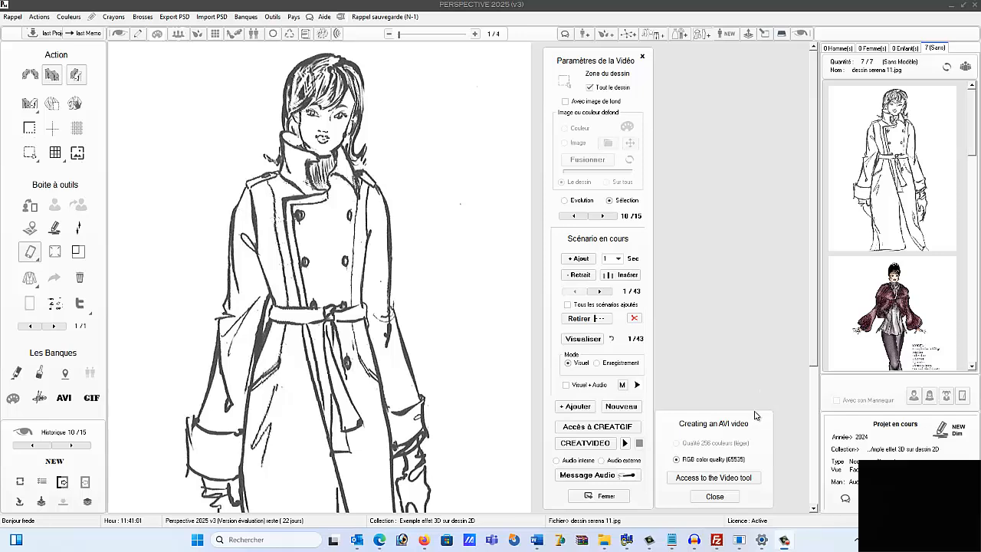
{"action": "left_click", "coordinate": [706, 480]}
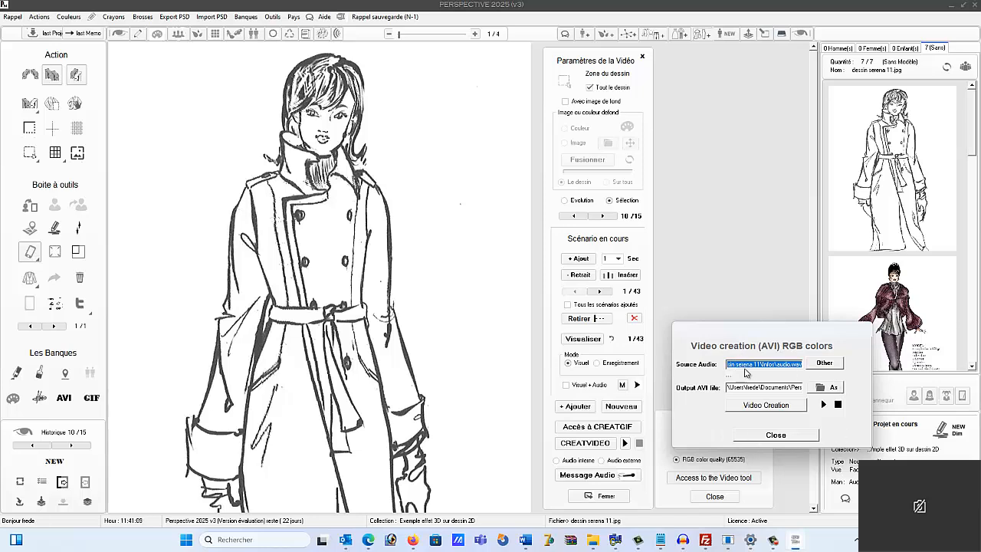
{"action": "left_click", "coordinate": [762, 406]}
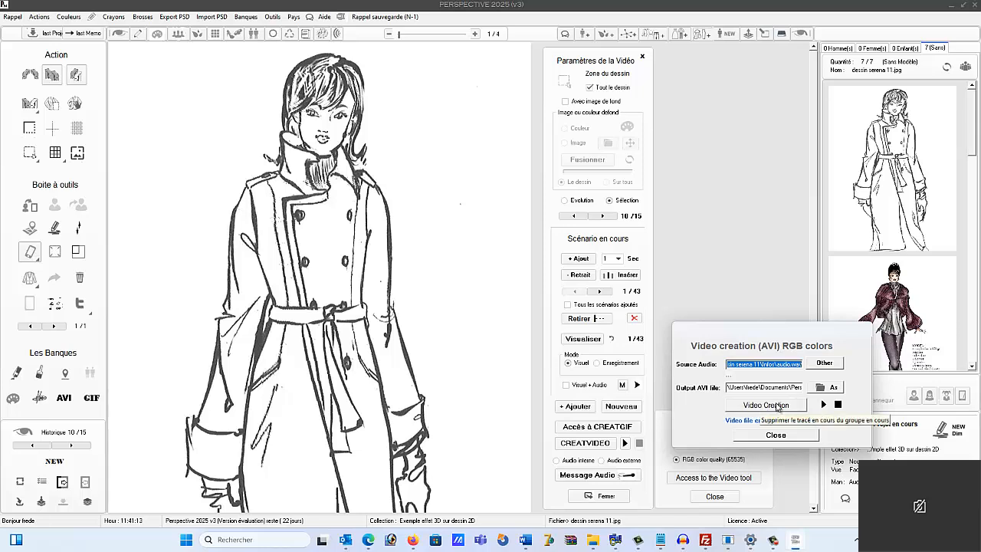
- Play back the created AVI video and stop it
{"action": "left_click", "coordinate": [825, 407]}
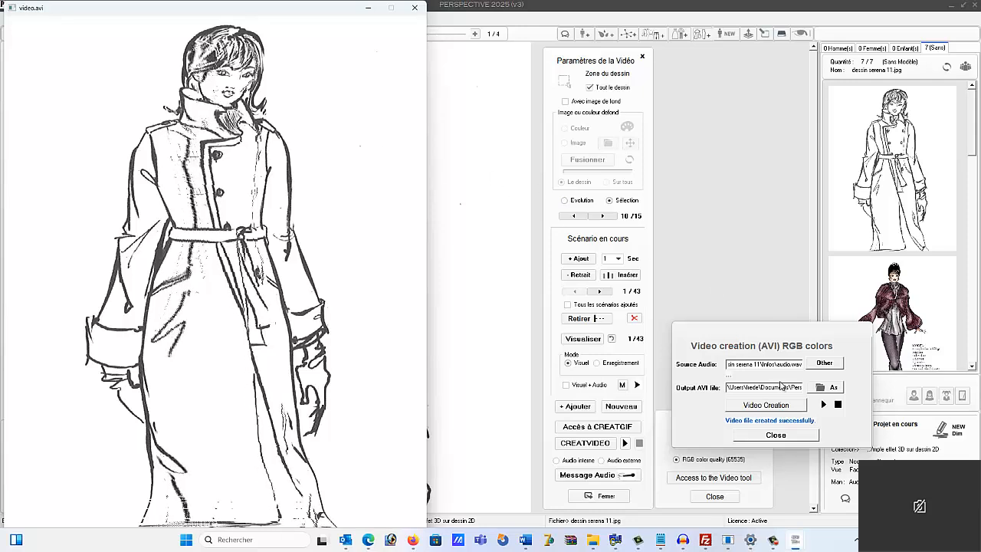
{"action": "left_click", "coordinate": [838, 405]}
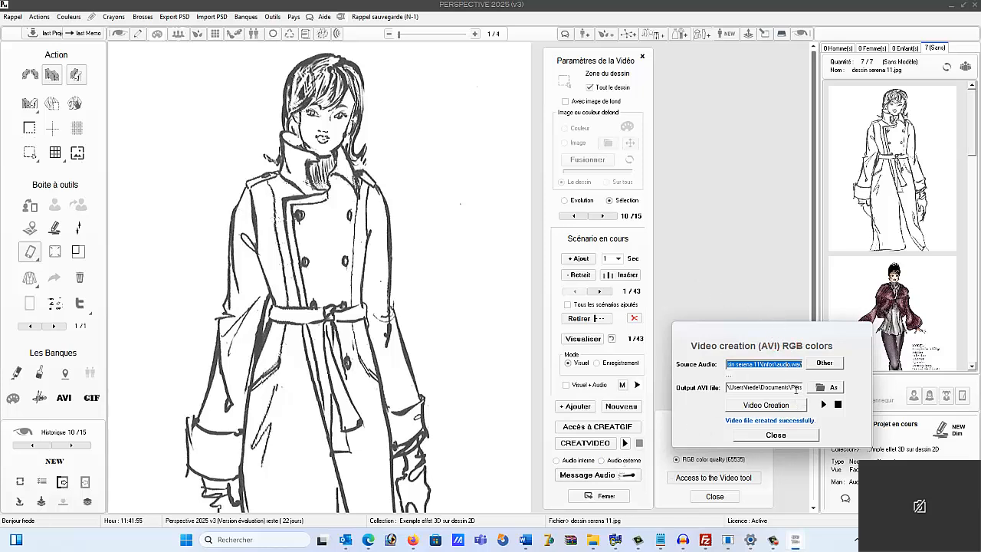
- Examine the full source audio file path in the AVI video creation tool, and close the tool
{"action": "left_click", "coordinate": [762, 364]}
{"action": "left_click_drag", "start_coordinate": [763, 364], "coordinate": [809, 371]}
{"action": "left_click", "coordinate": [771, 364]}
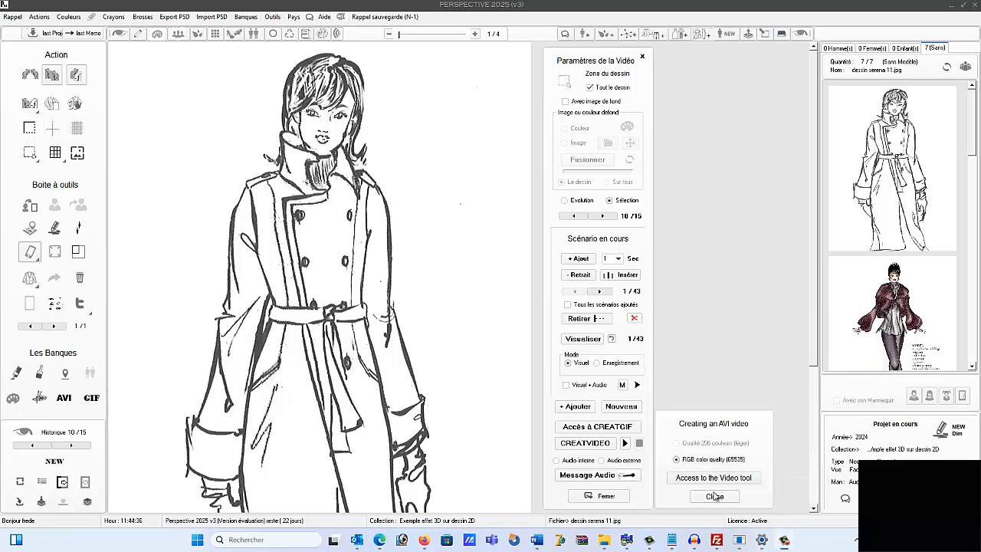
{"action": "left_click", "coordinate": [717, 478]}
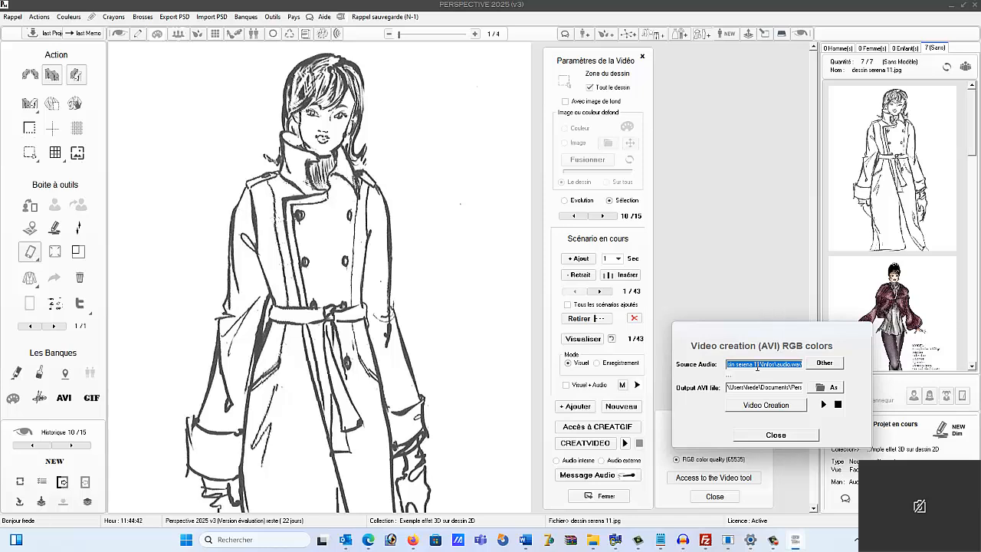
{"action": "left_click", "coordinate": [758, 364]}
{"action": "left_click_drag", "start_coordinate": [738, 363], "coordinate": [746, 367]}
{"action": "left_click", "coordinate": [772, 364]}
{"action": "left_click_drag", "start_coordinate": [772, 365], "coordinate": [801, 366]}
{"action": "left_click", "coordinate": [776, 435]}
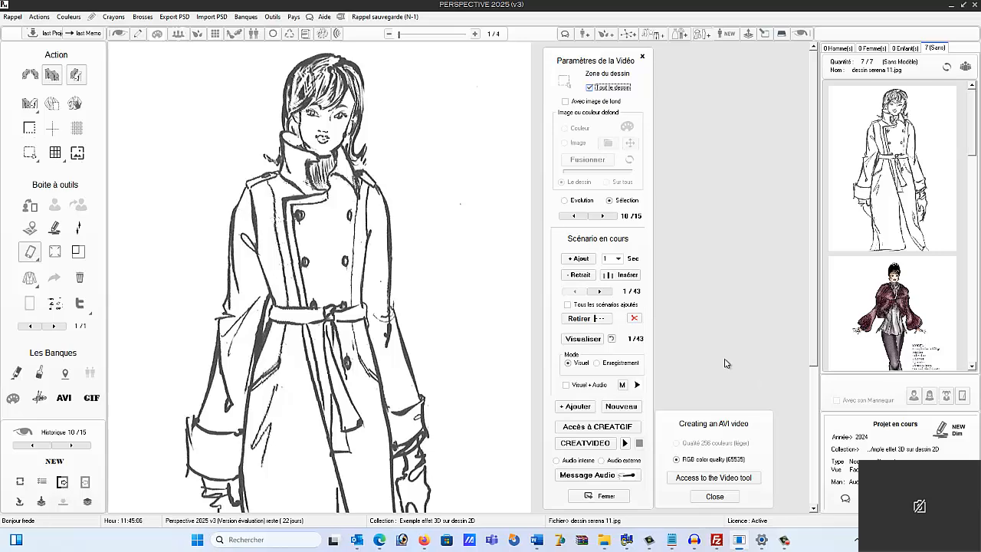
- Switch to File Explorer and open the Infos folder of dessin serena 11 in the Exemple effet 3D sur dessin 2D collection
{"action": "left_click", "coordinate": [604, 539]}
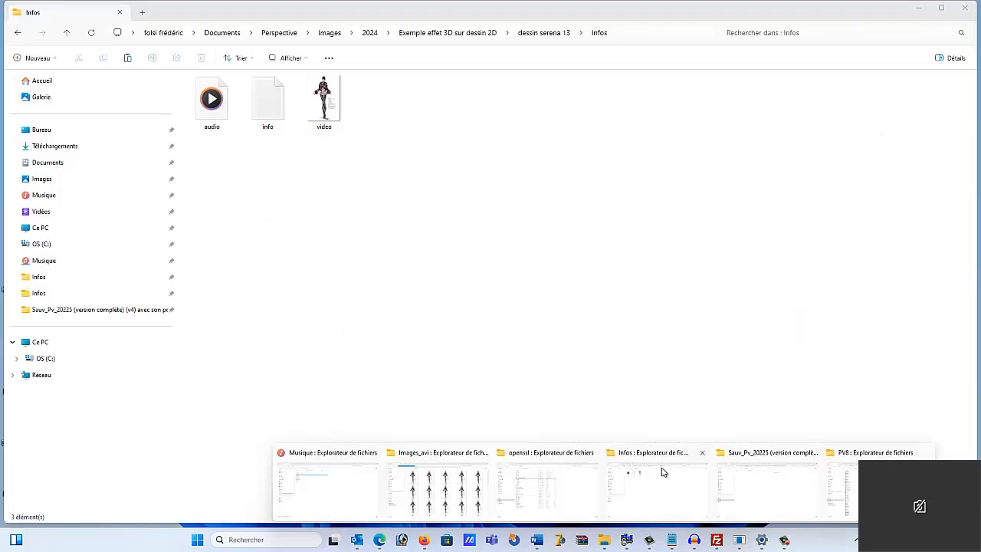
{"action": "left_click", "coordinate": [665, 474]}
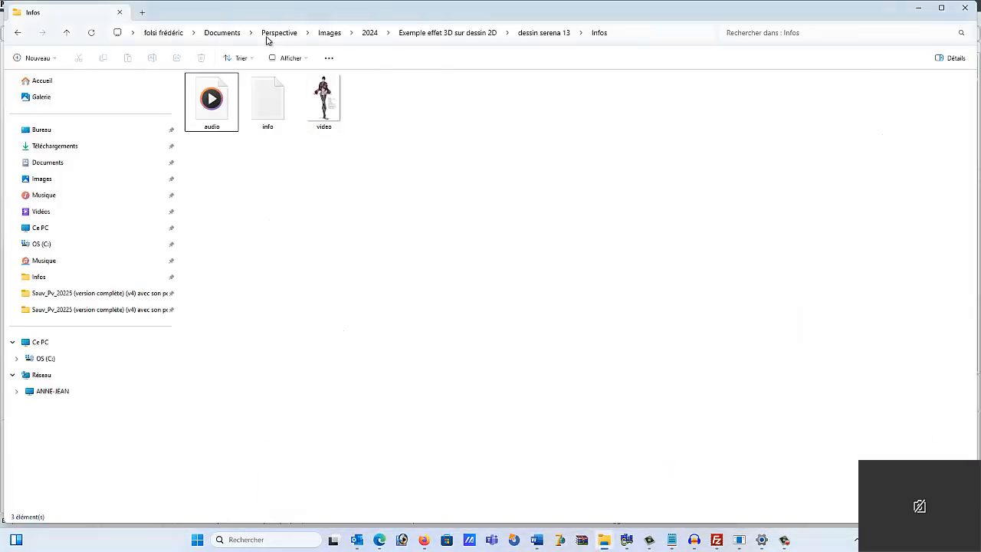
{"action": "left_click", "coordinate": [66, 33]}
{"action": "left_click", "coordinate": [68, 33]}
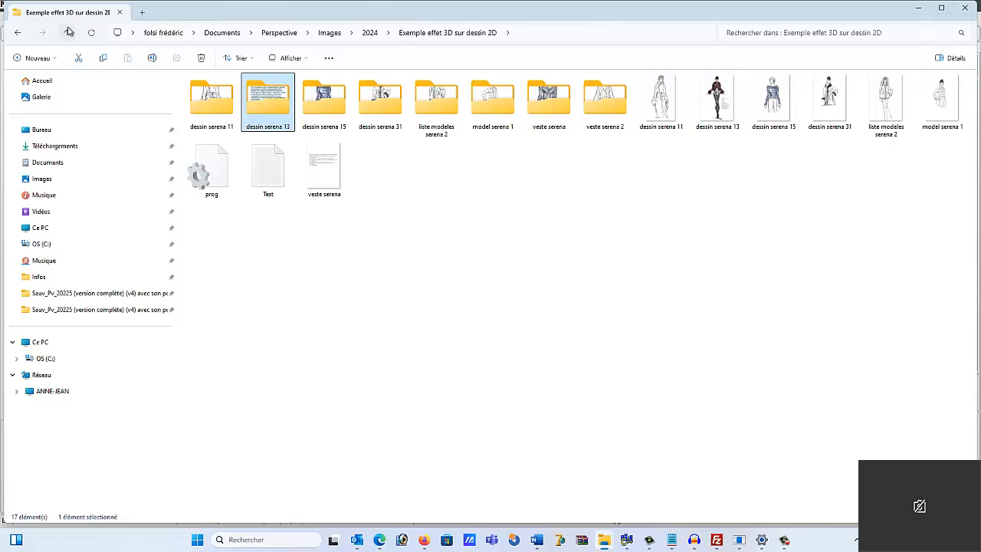
{"action": "double_click", "coordinate": [218, 110]}
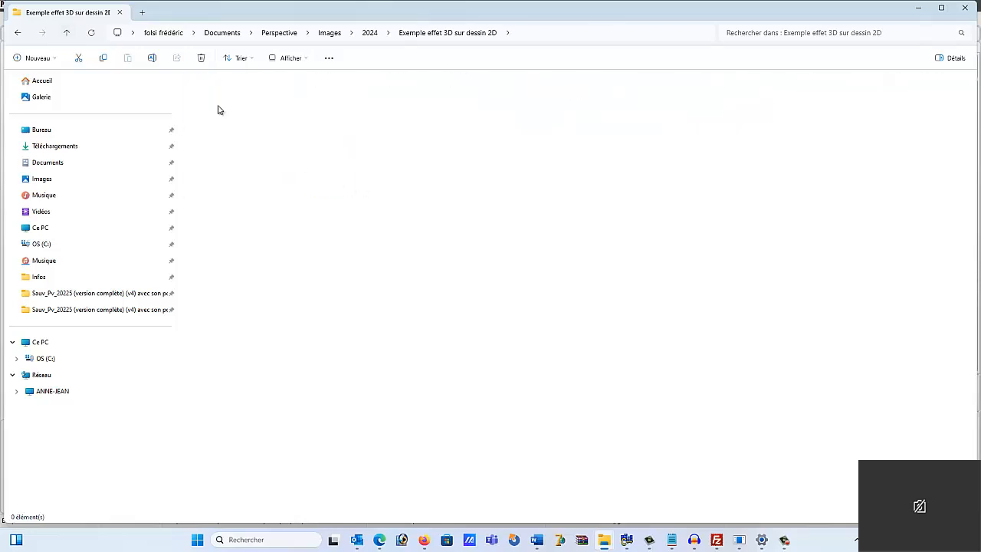
{"action": "double_click", "coordinate": [261, 112]}
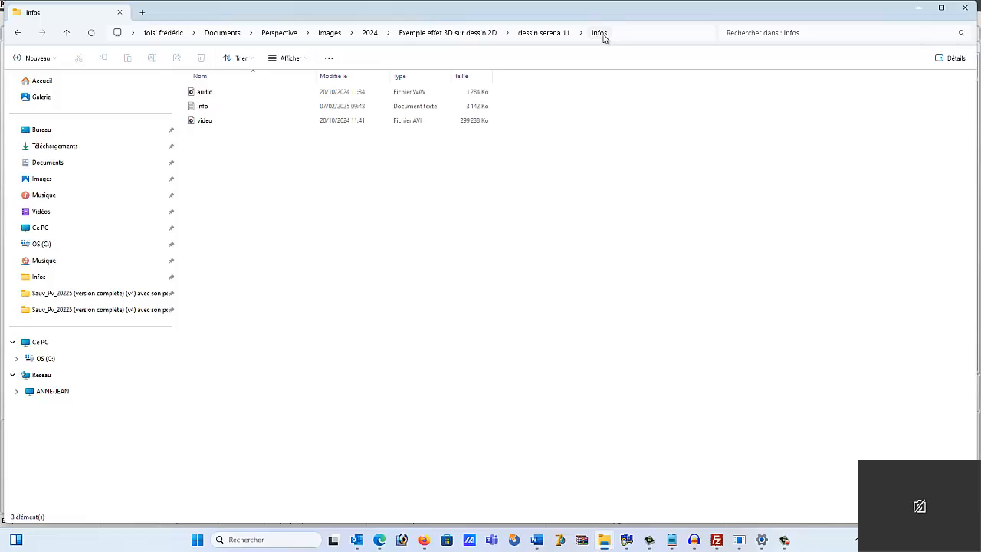
- Play the project's audio WAV file and its video AVI file, closing the media player after each
{"action": "double_click", "coordinate": [205, 93]}
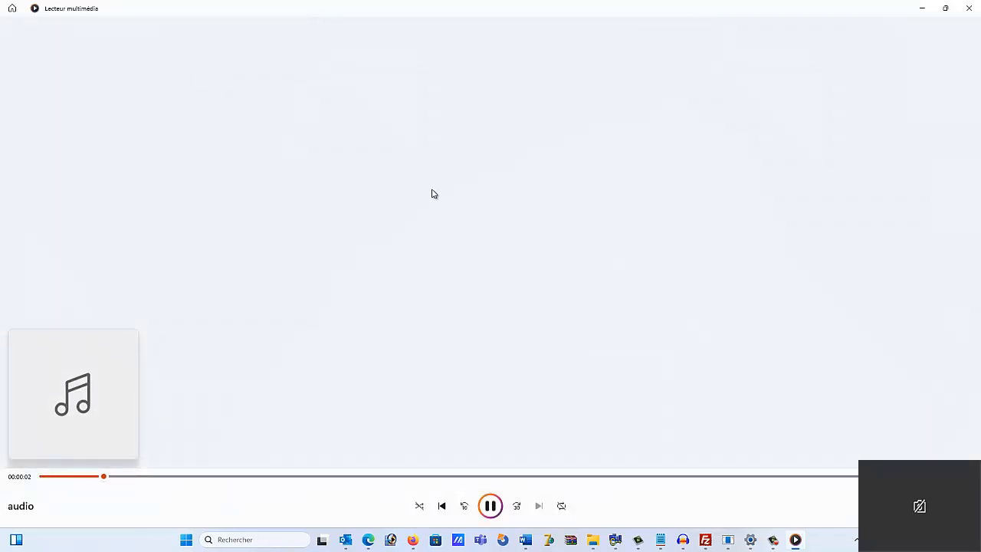
{"action": "left_click", "coordinate": [969, 8]}
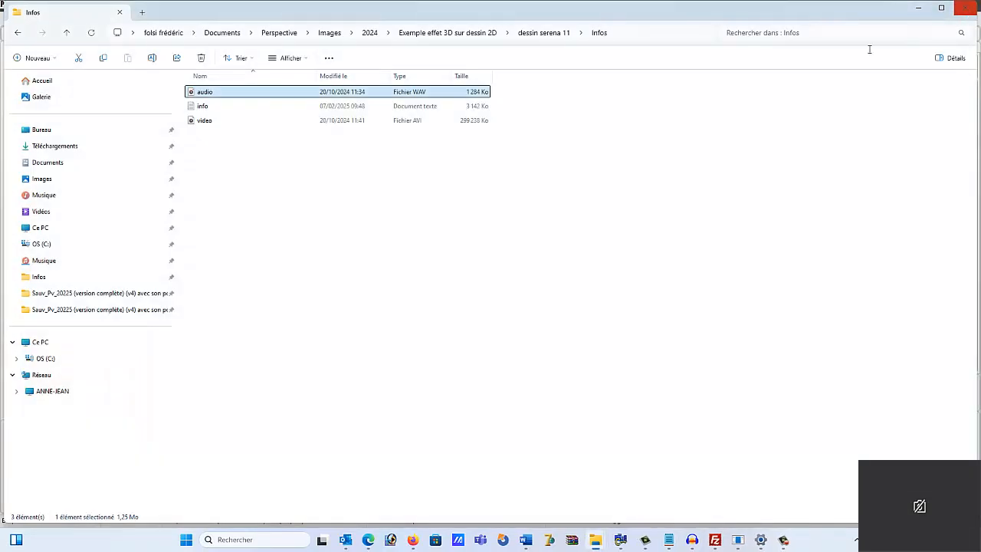
{"action": "double_click", "coordinate": [204, 121]}
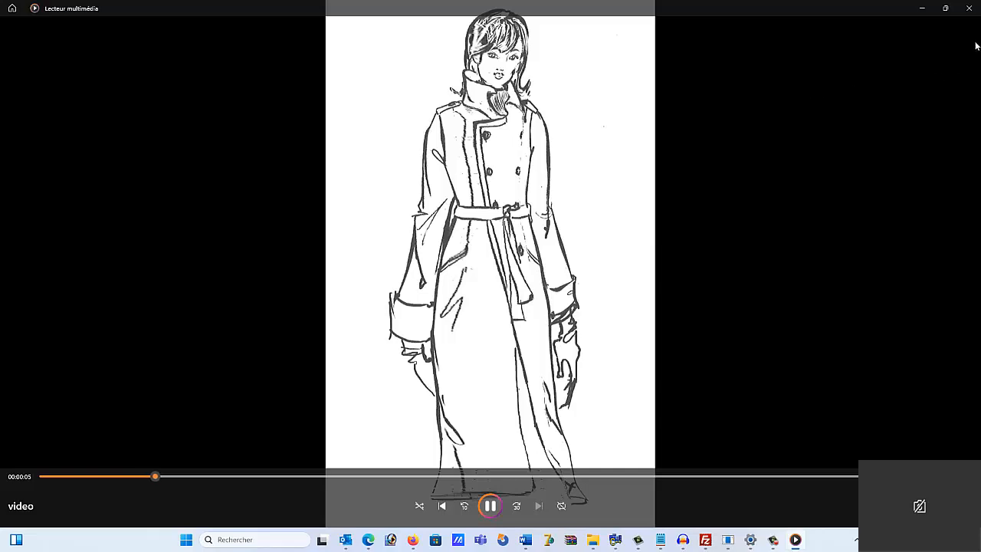
{"action": "left_click", "coordinate": [970, 9]}
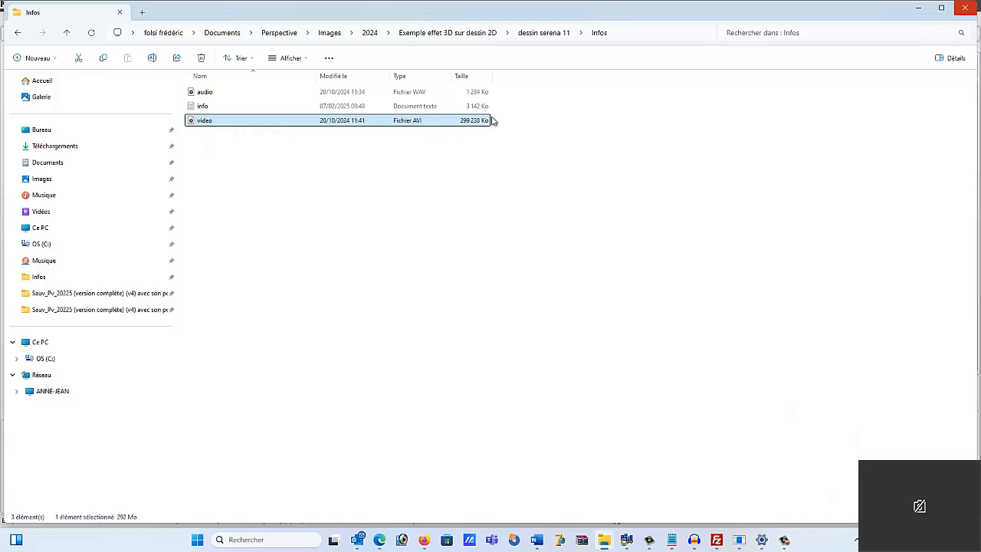
- Examine the base, compressed and MP4 versions of Video 1 projet in the Vidéos folder, and minimize File Explorer
{"action": "left_click", "coordinate": [42, 213]}
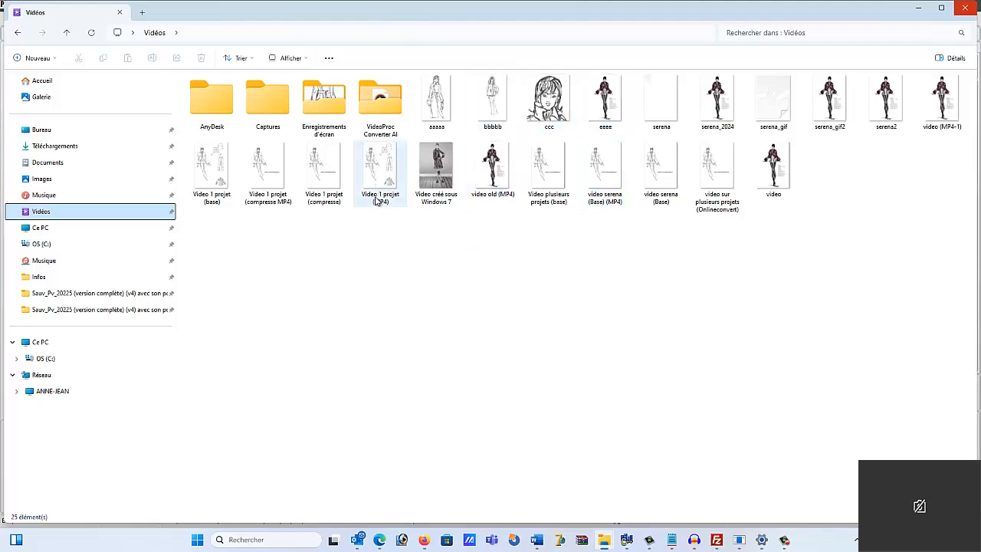
{"action": "mouse_move", "coordinate": [388, 201]}
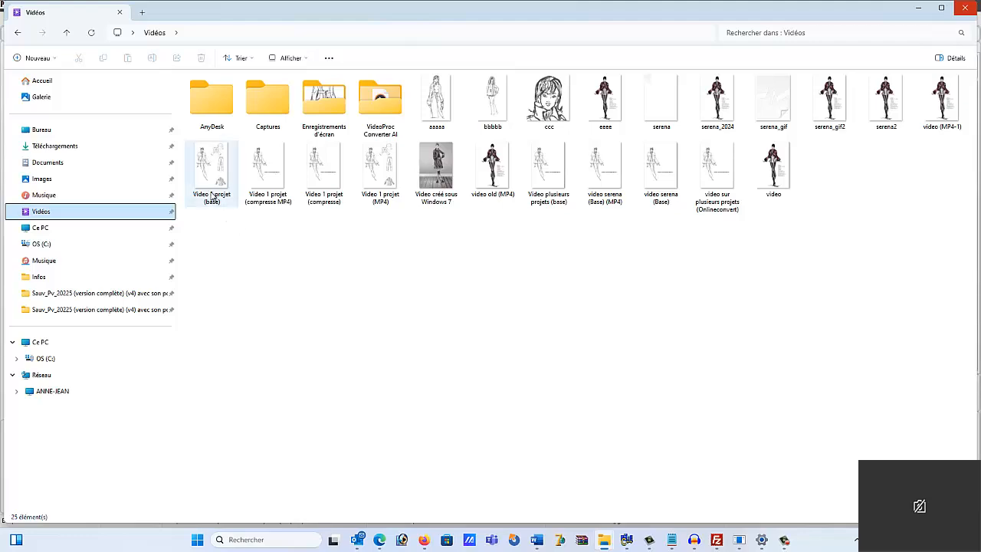
{"action": "mouse_move", "coordinate": [214, 199]}
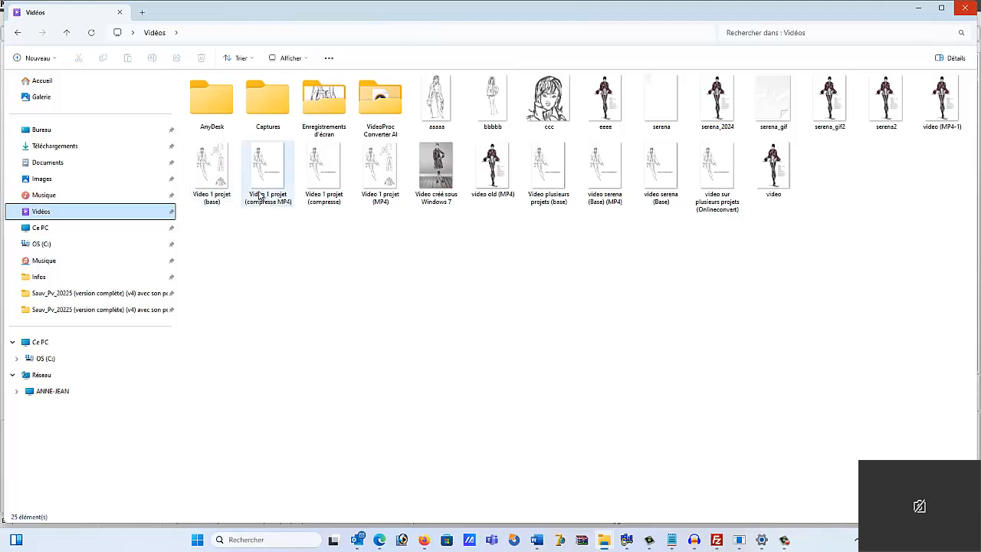
{"action": "mouse_move", "coordinate": [259, 196]}
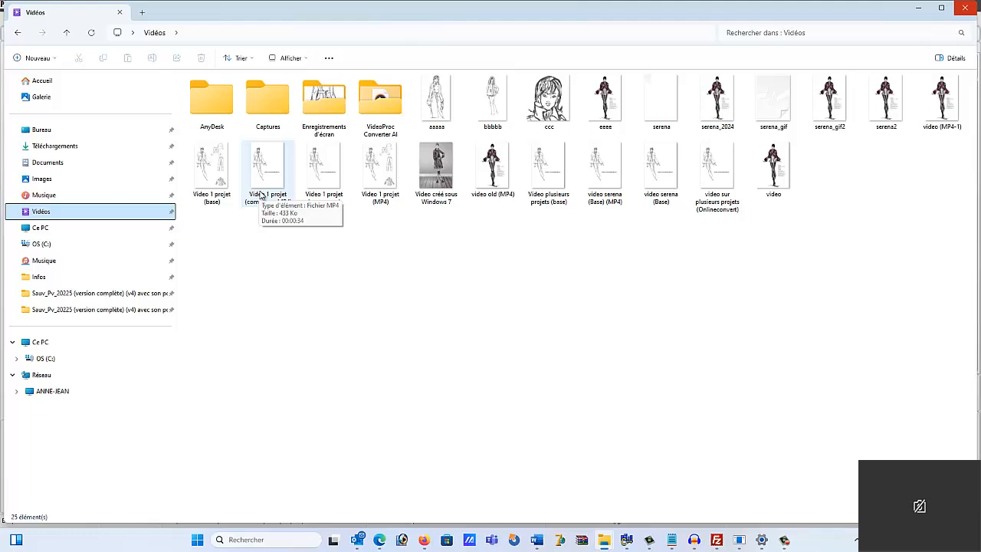
{"action": "mouse_move", "coordinate": [322, 196]}
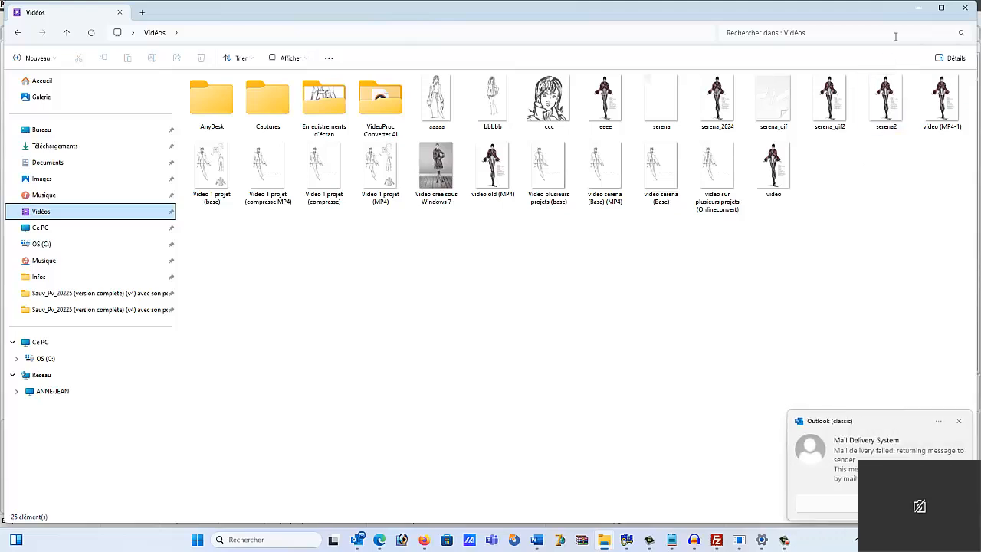
{"action": "left_click", "coordinate": [917, 12]}
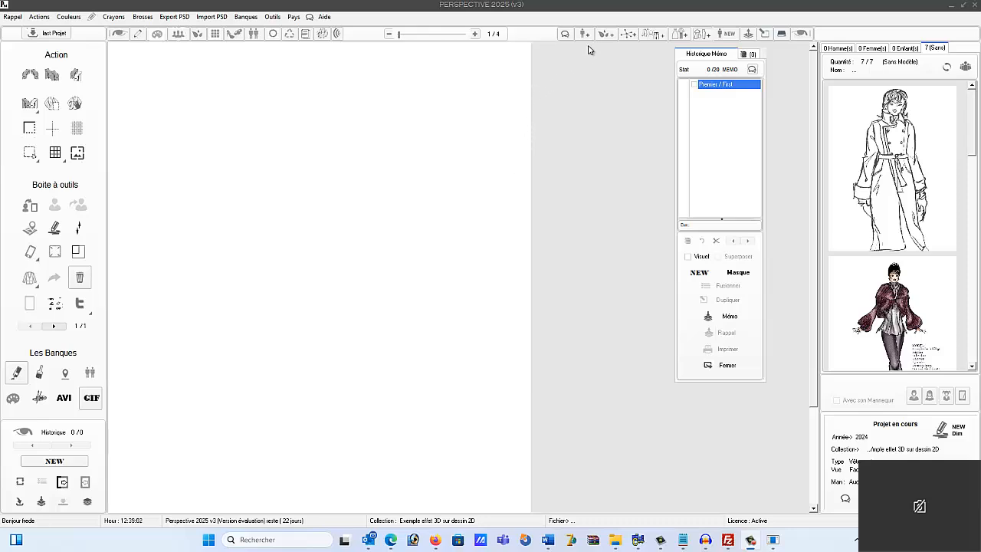
{"action": "left_click", "coordinate": [63, 404]}
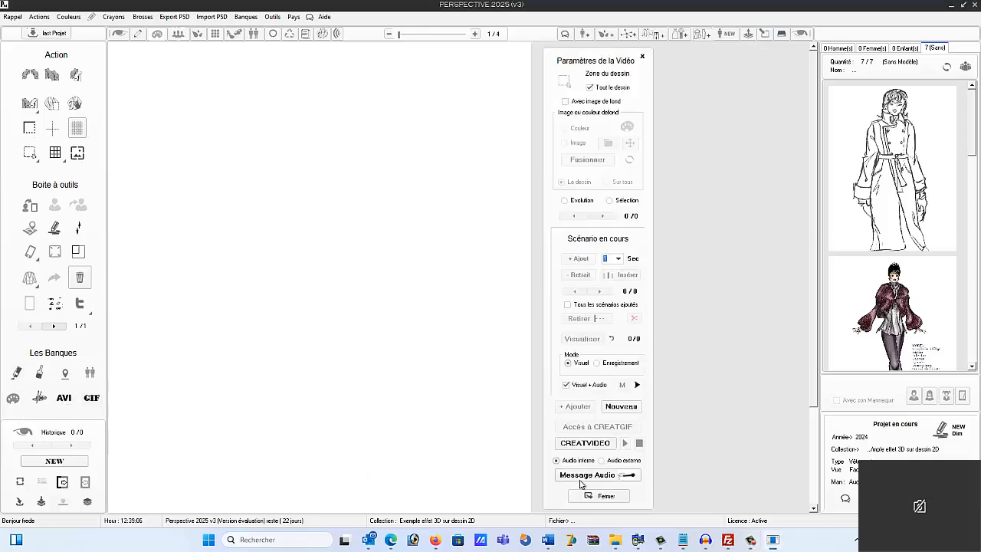
{"action": "left_click", "coordinate": [580, 477]}
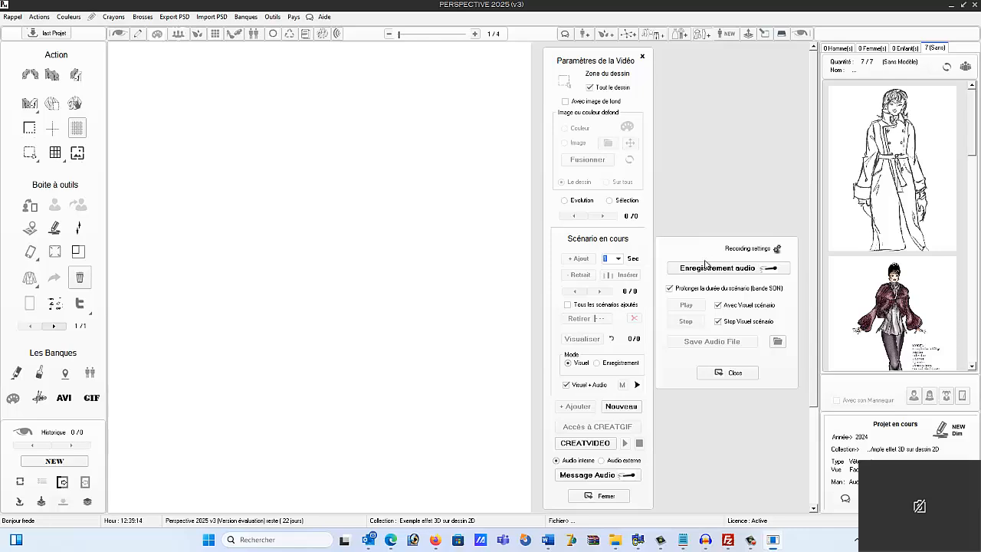
{"action": "left_click", "coordinate": [725, 373]}
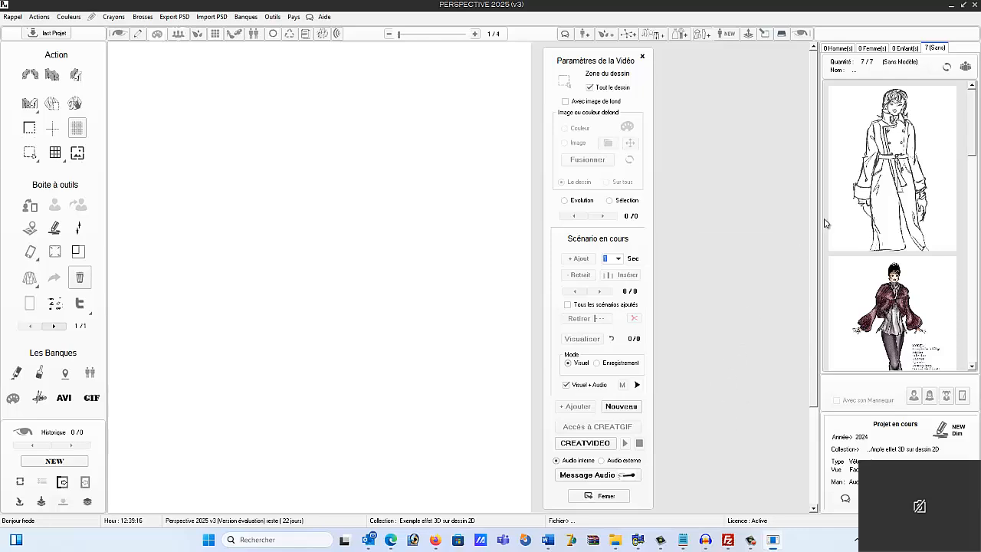
- Load the dessin serena 11 drawing, view the audio message recording options in its AVI video settings, and close those options
{"action": "double_click", "coordinate": [897, 162]}
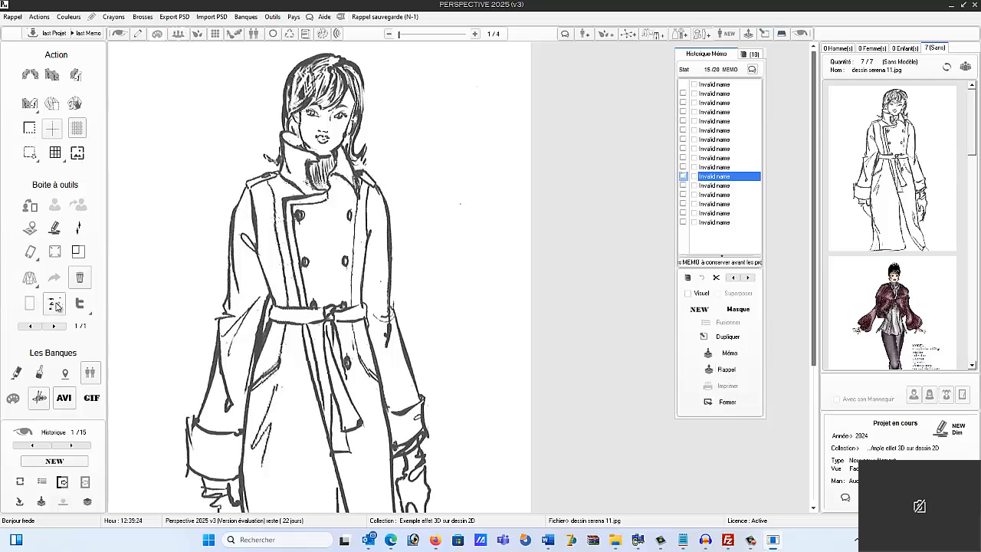
{"action": "left_click", "coordinate": [56, 307]}
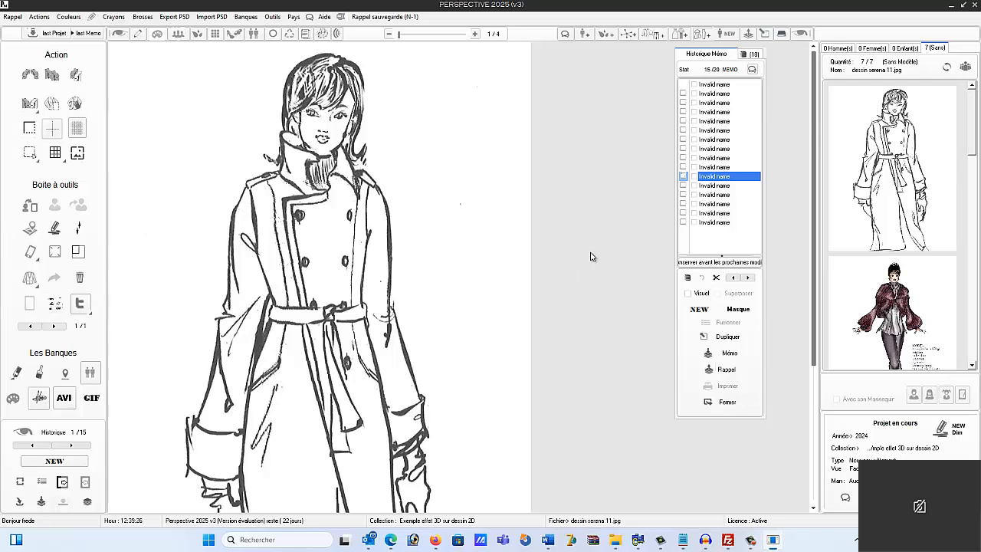
{"action": "left_click", "coordinate": [64, 399]}
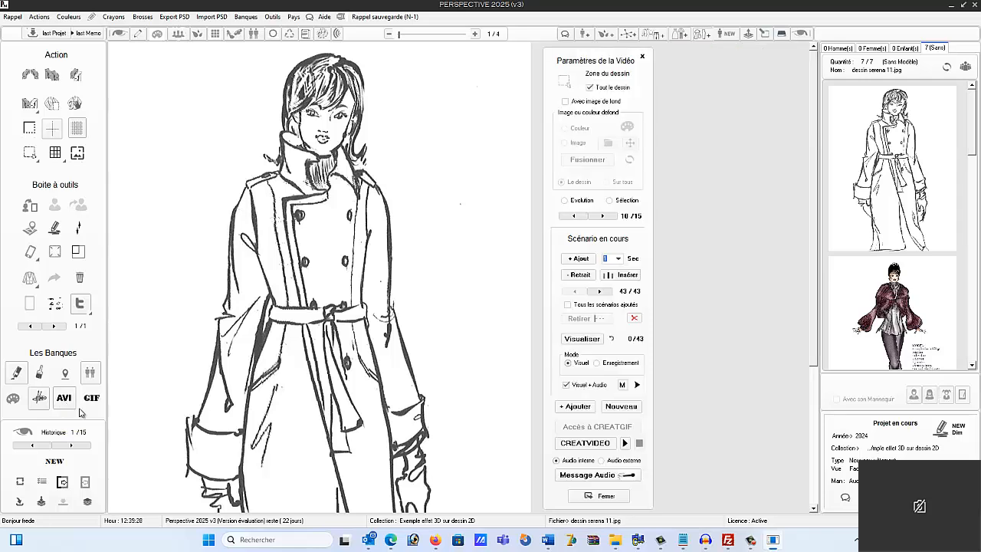
{"action": "left_click", "coordinate": [594, 475]}
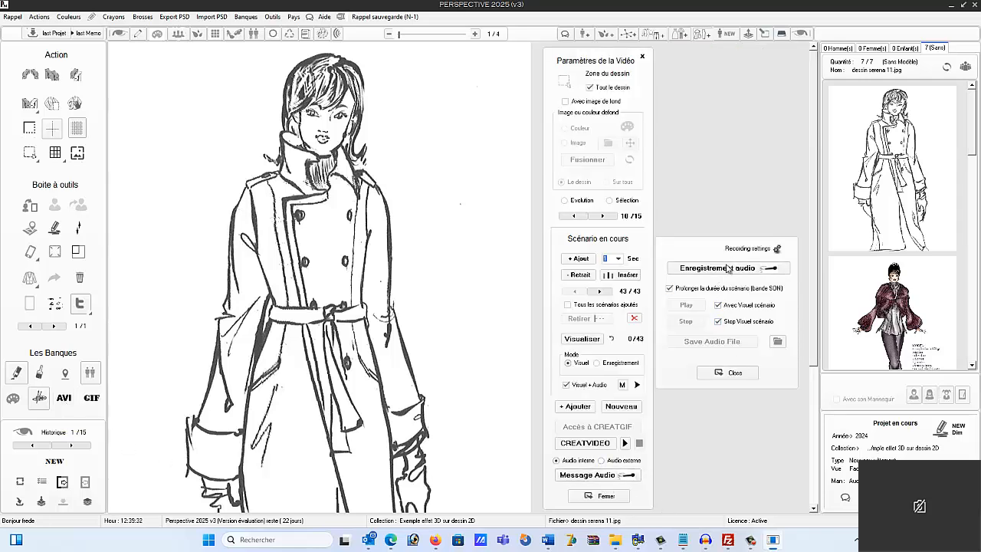
{"action": "left_click", "coordinate": [728, 372]}
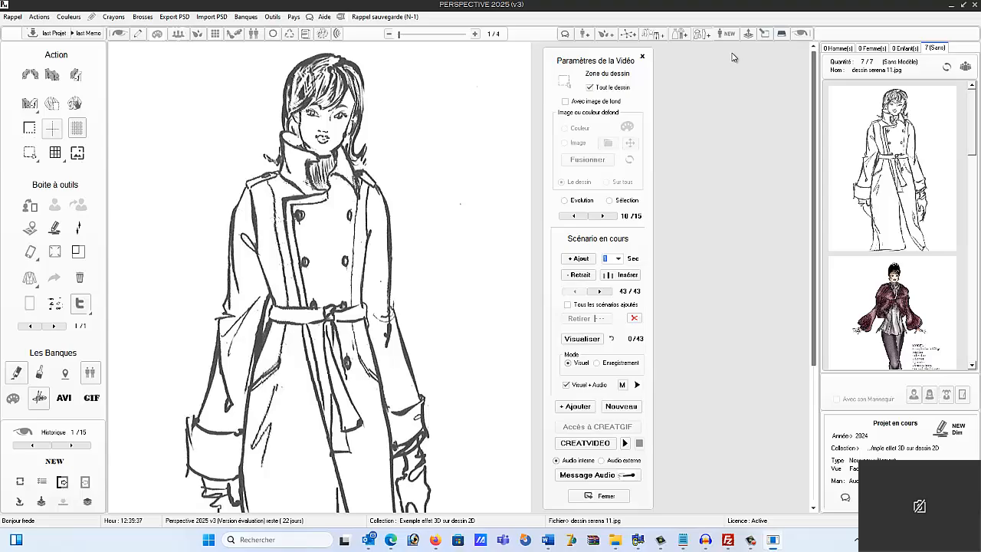
- Minimize PERSPECTIVE 2025, switch to Audacity to view its empty recording window, and minimize Audacity
{"action": "left_click", "coordinate": [949, 4]}
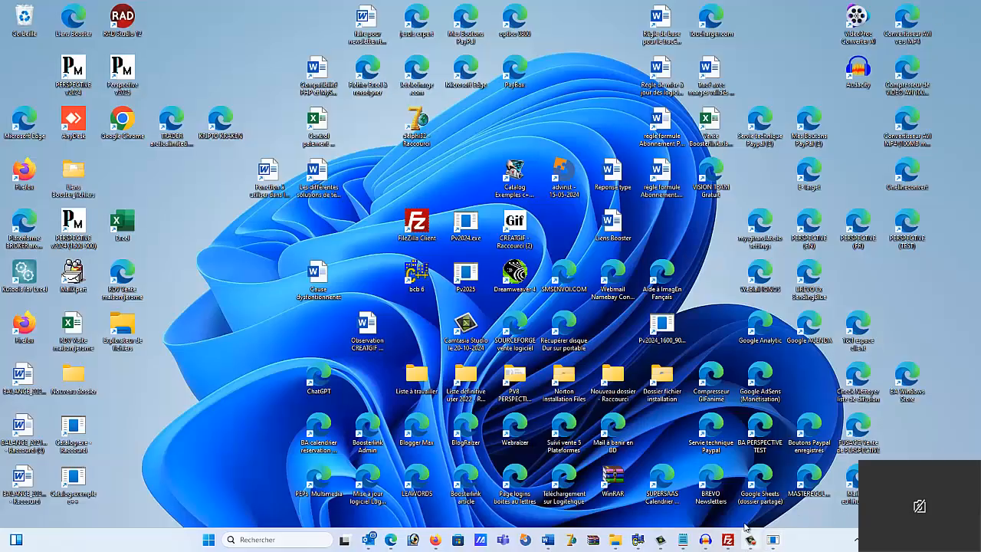
{"action": "left_click", "coordinate": [706, 540]}
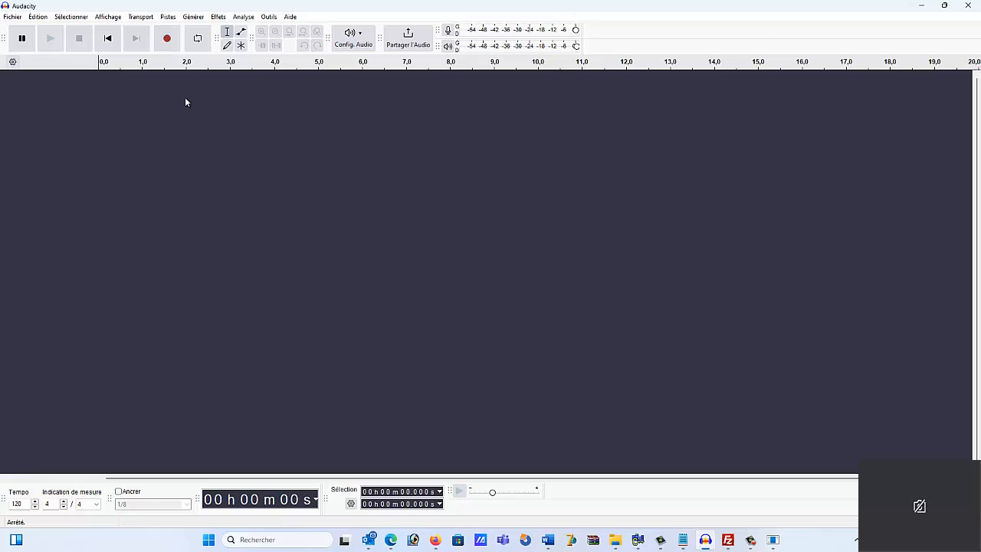
{"action": "left_click", "coordinate": [924, 7]}
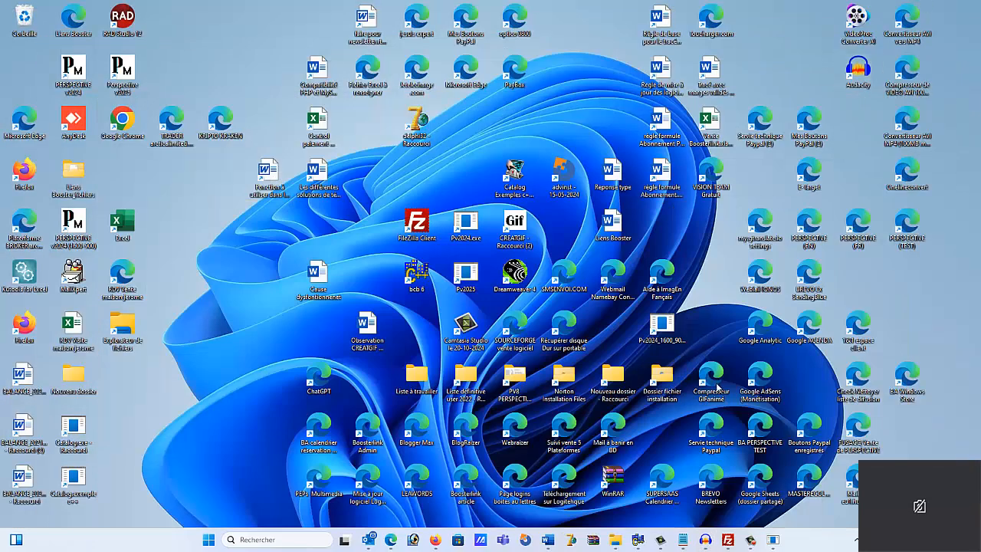
- Switch to PERSPECTIVE 2025, restore its window from full screen, and narrow it to cover roughly the left 60 percent of the desktop
{"action": "left_click", "coordinate": [772, 540]}
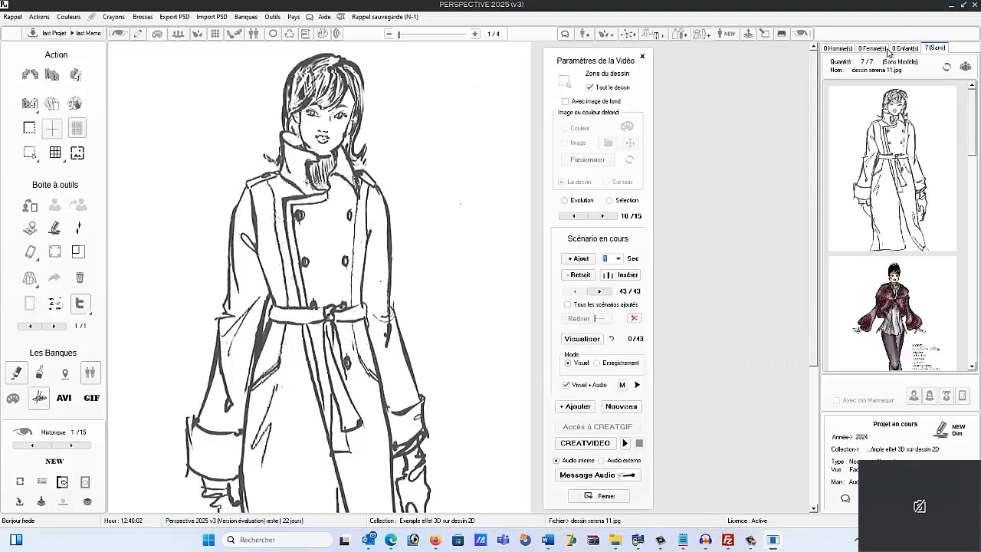
{"action": "left_click", "coordinate": [962, 6]}
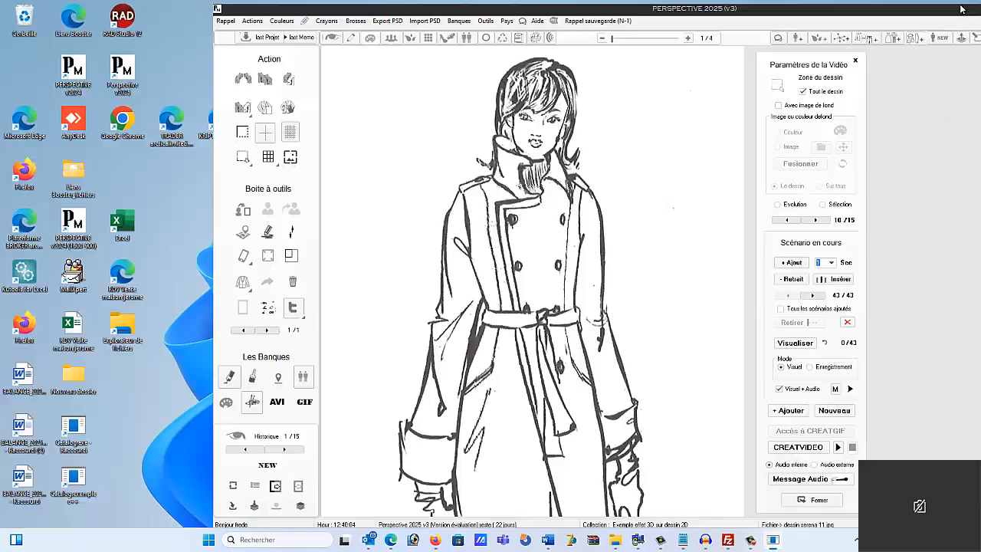
{"action": "left_click_drag", "start_coordinate": [626, 13], "coordinate": [355, 22]}
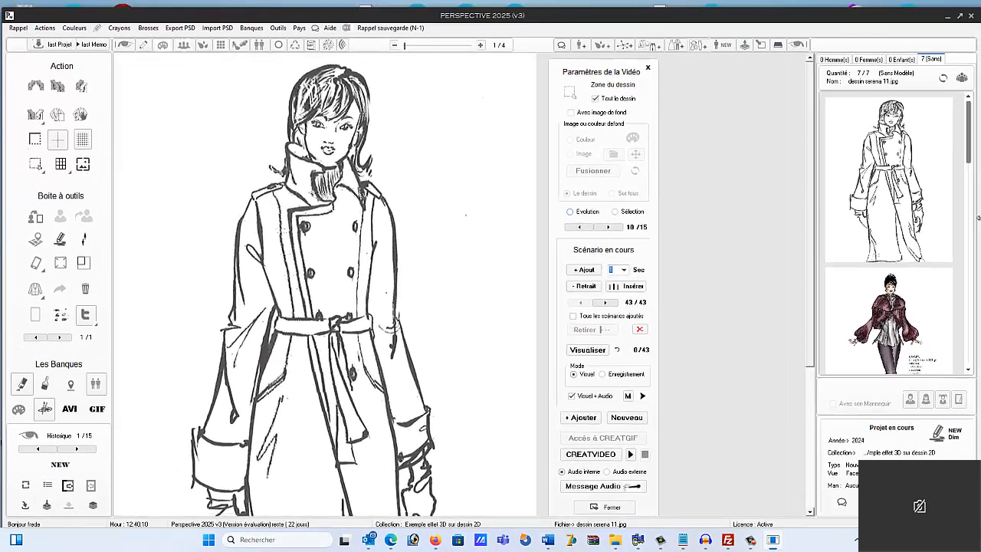
{"action": "double_click", "coordinate": [892, 17]}
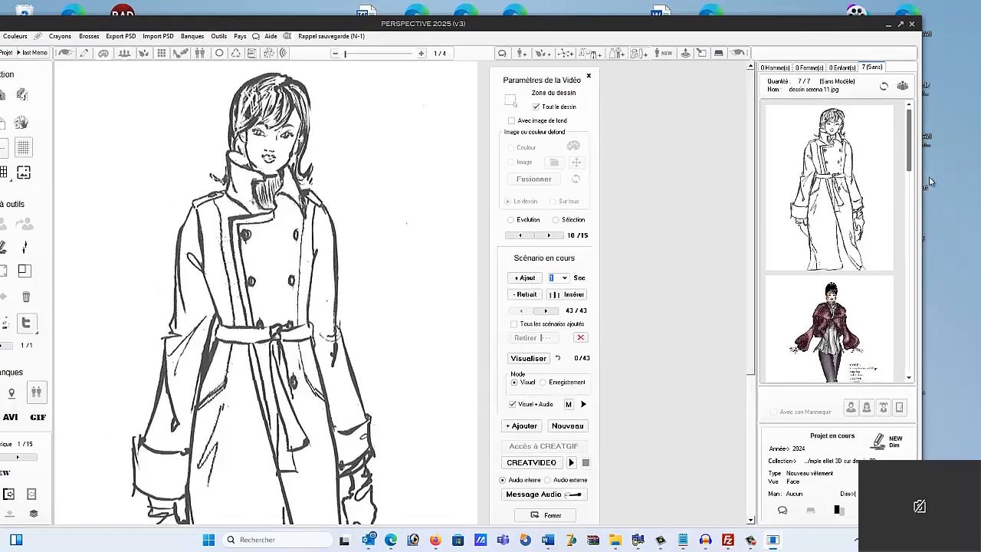
{"action": "left_click_drag", "start_coordinate": [916, 174], "coordinate": [560, 198]}
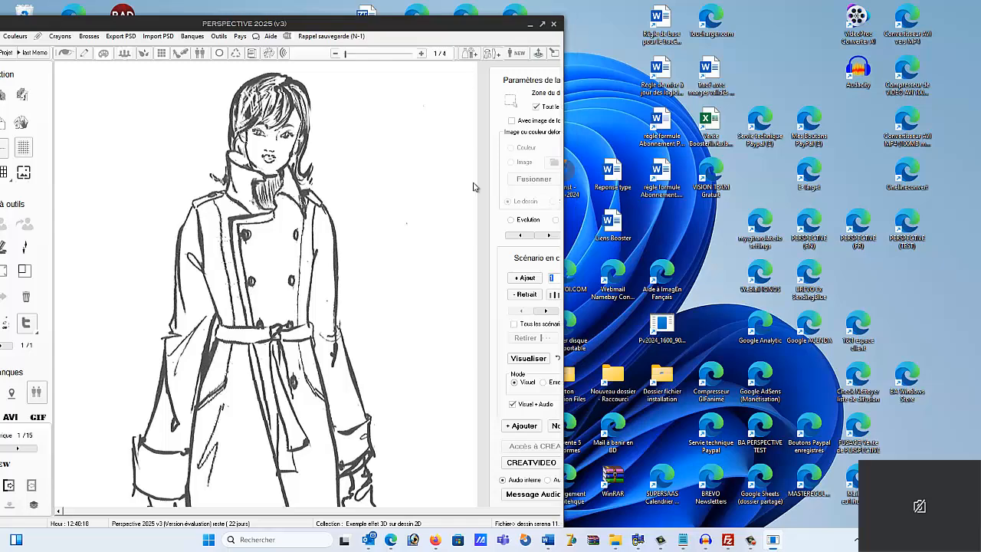
{"action": "left_click_drag", "start_coordinate": [177, 27], "coordinate": [232, 20]}
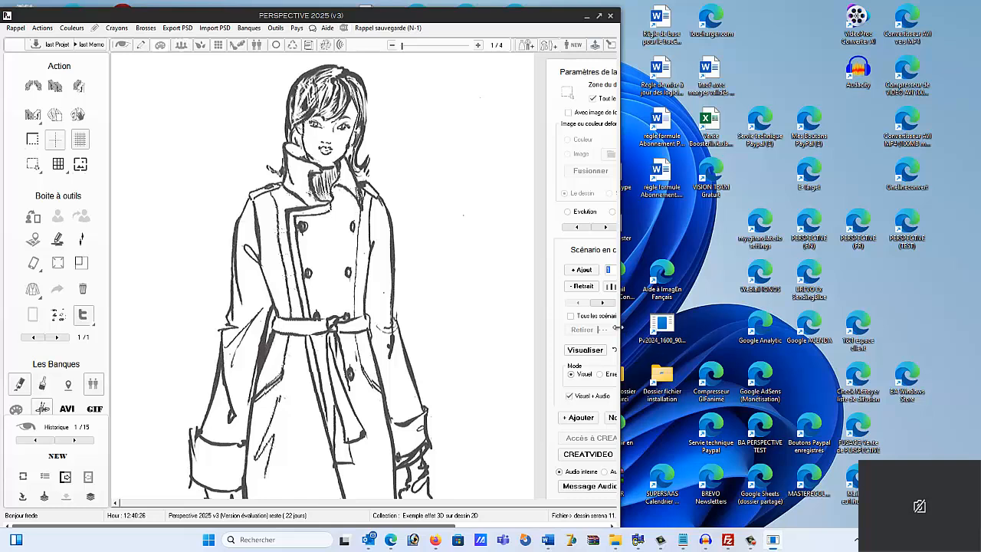
{"action": "left_click_drag", "start_coordinate": [614, 329], "coordinate": [604, 329]}
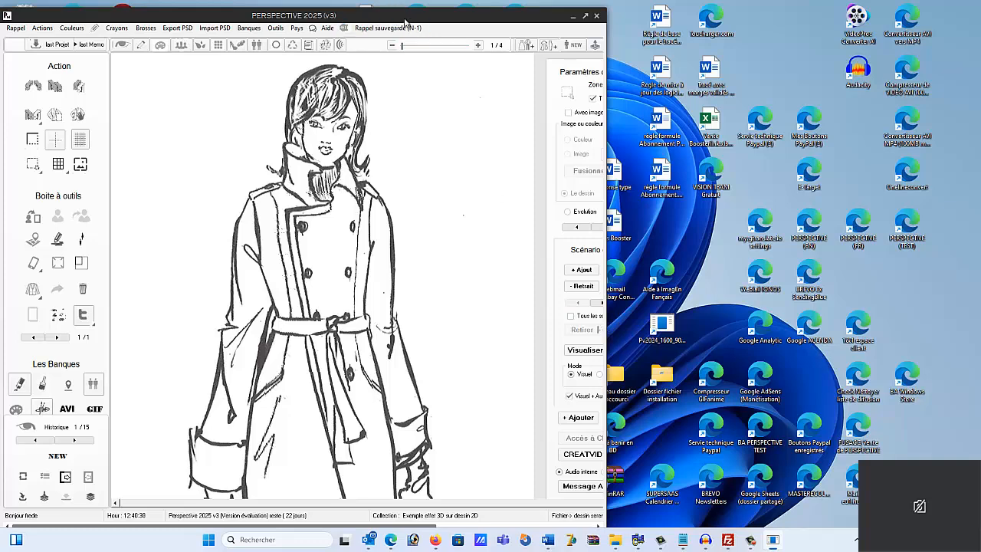
{"action": "left_click_drag", "start_coordinate": [406, 16], "coordinate": [407, 9]}
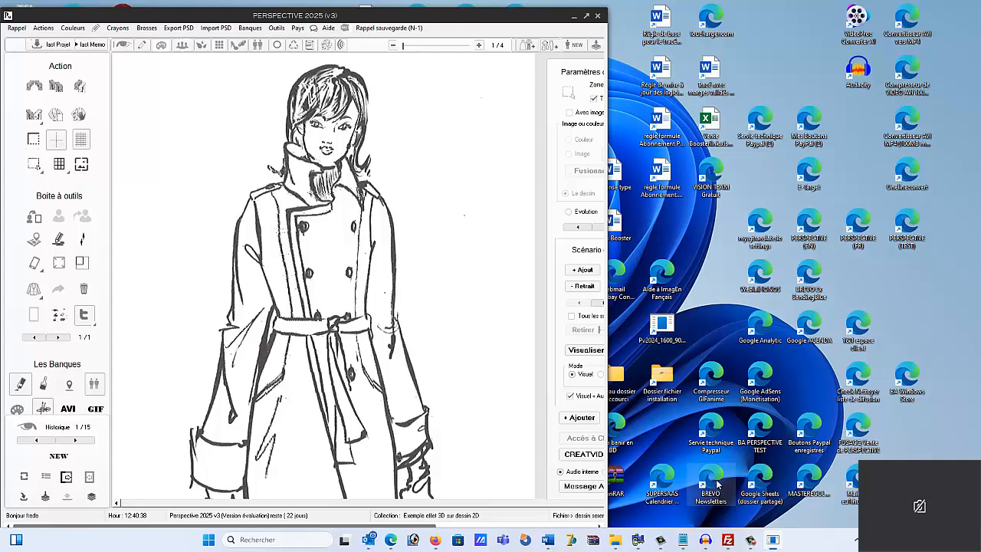
- Switch to Audacity, restore its window from full screen, move it beside PERSPECTIVE 2025, and stretch it to the desktop's full height
{"action": "left_click", "coordinate": [707, 541]}
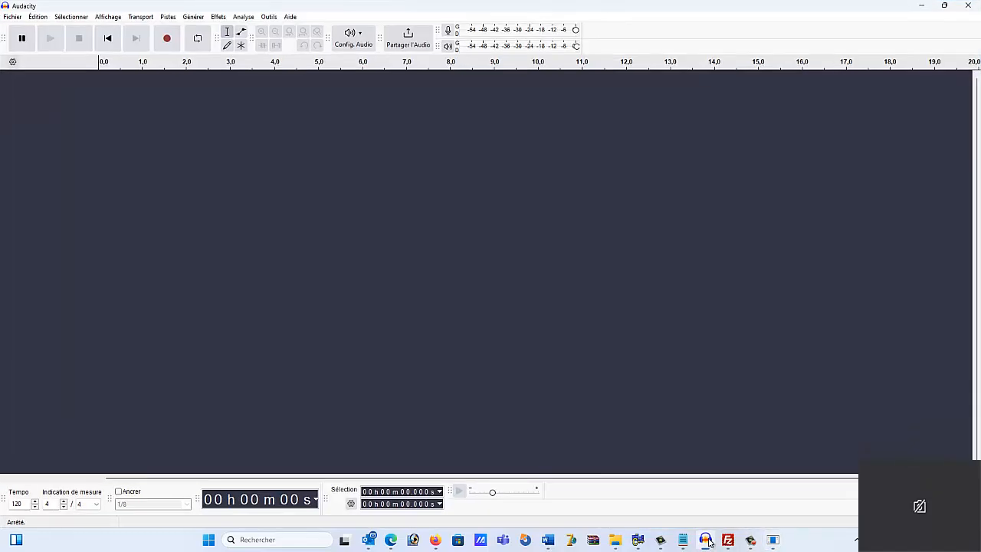
{"action": "left_click", "coordinate": [944, 5]}
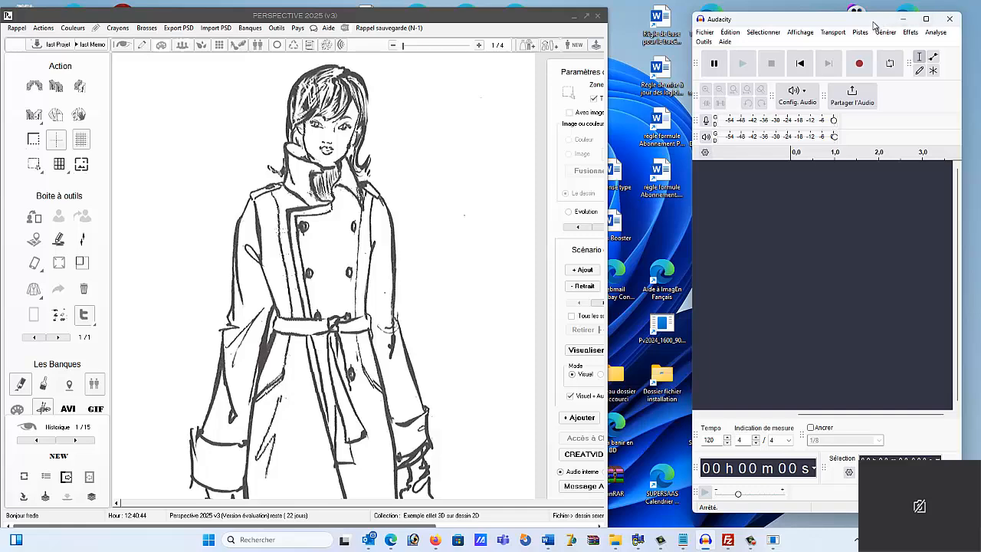
{"action": "left_click_drag", "start_coordinate": [873, 23], "coordinate": [893, 19]}
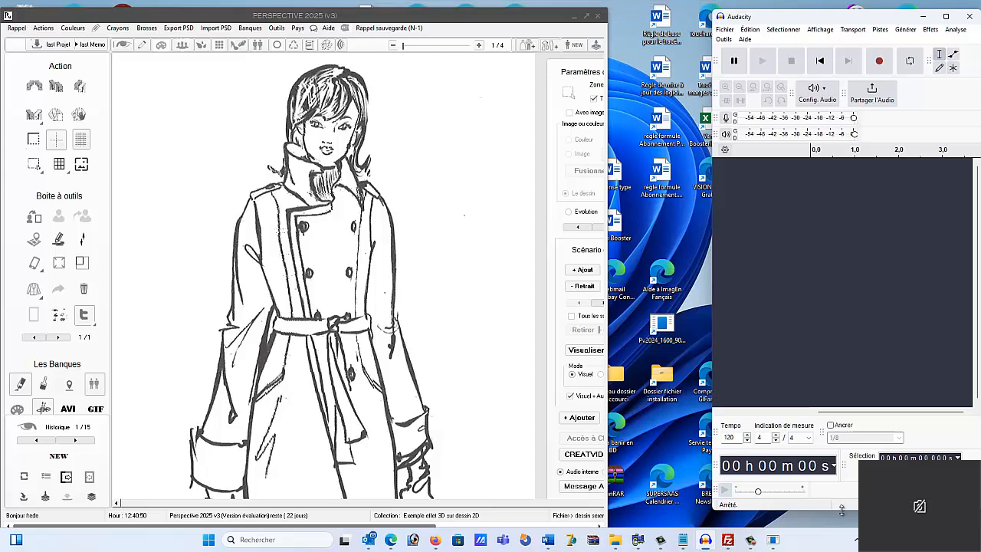
{"action": "left_click_drag", "start_coordinate": [842, 511], "coordinate": [843, 545]}
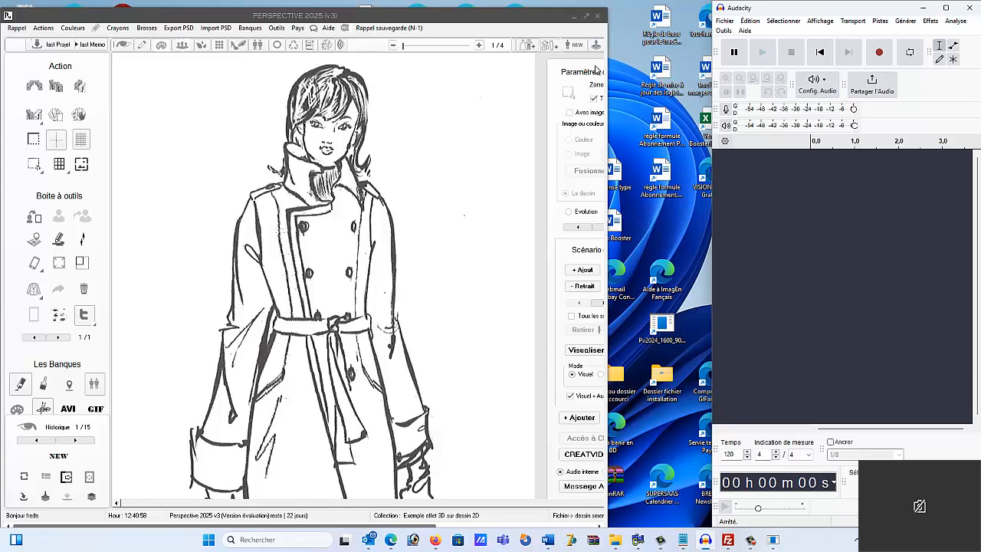
- Widen the PERSPECTIVE 2025 window and narrow Audacity so the two meet edge to edge about three-quarters of the way across the desktop
{"action": "left_click_drag", "start_coordinate": [606, 62], "coordinate": [708, 55]}
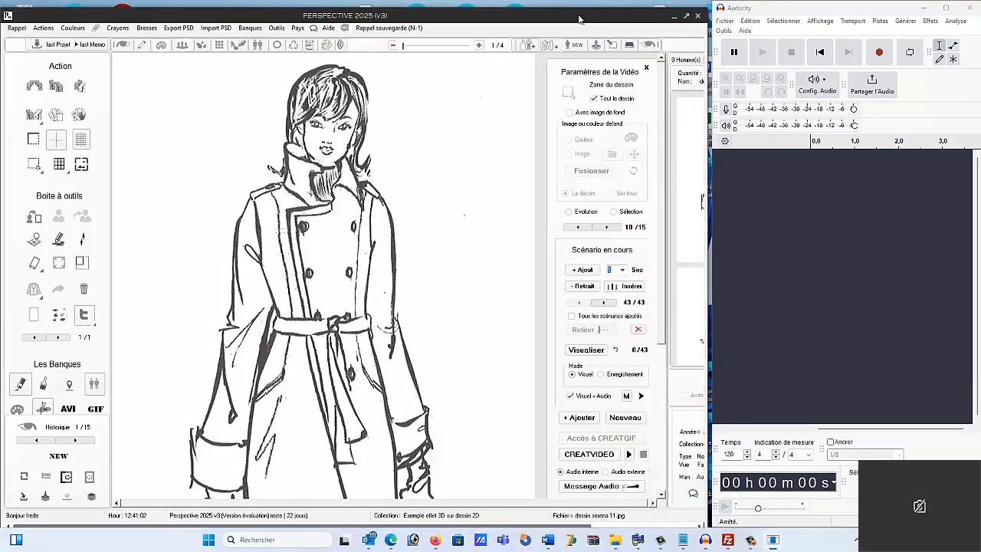
{"action": "left_click_drag", "start_coordinate": [580, 19], "coordinate": [585, 17]}
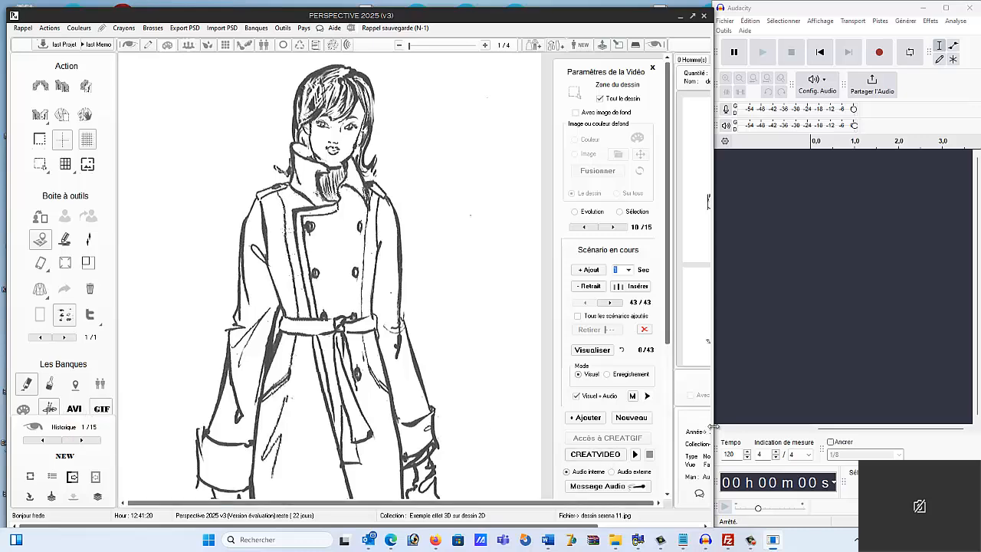
{"action": "left_click_drag", "start_coordinate": [642, 16], "coordinate": [598, 17]}
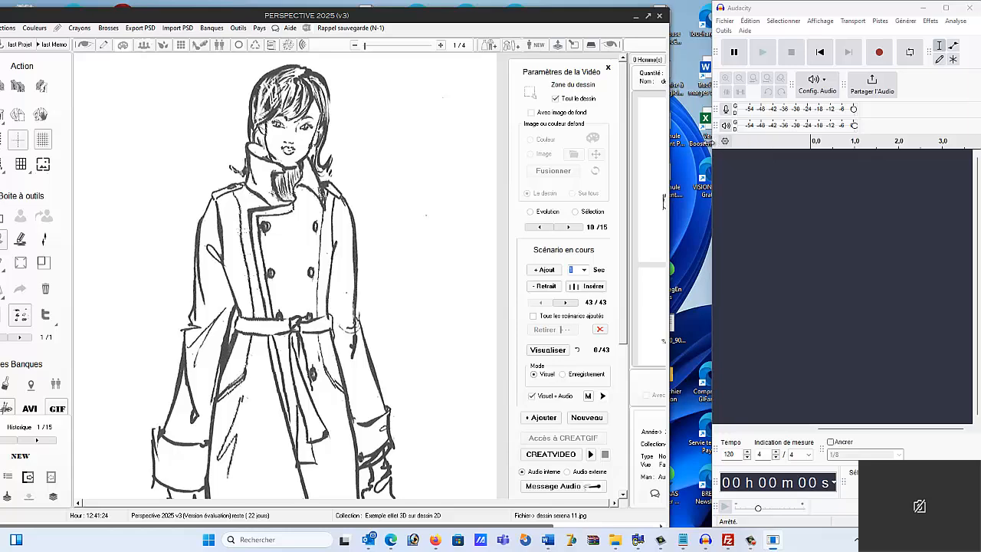
{"action": "left_click_drag", "start_coordinate": [712, 142], "coordinate": [729, 147]}
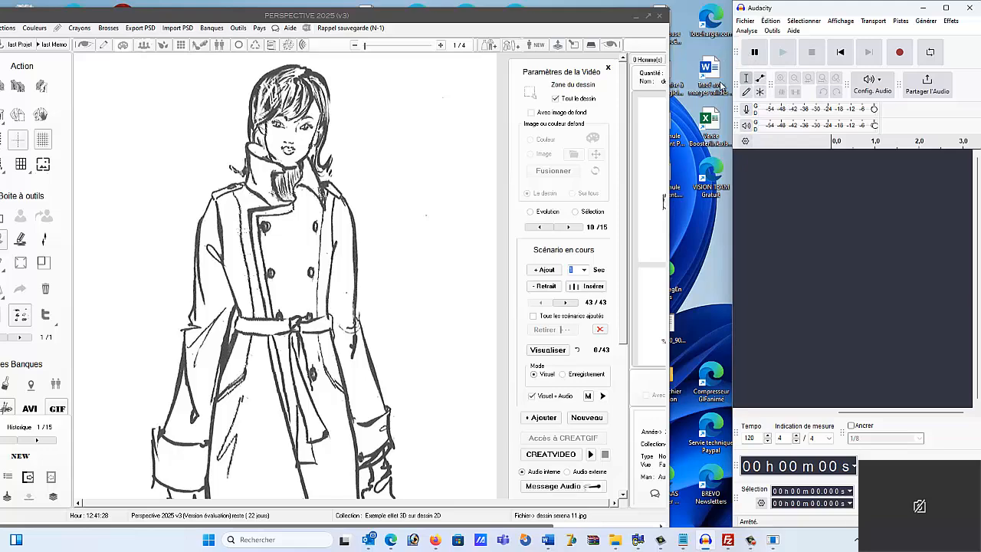
{"action": "left_click_drag", "start_coordinate": [598, 20], "coordinate": [640, 20]}
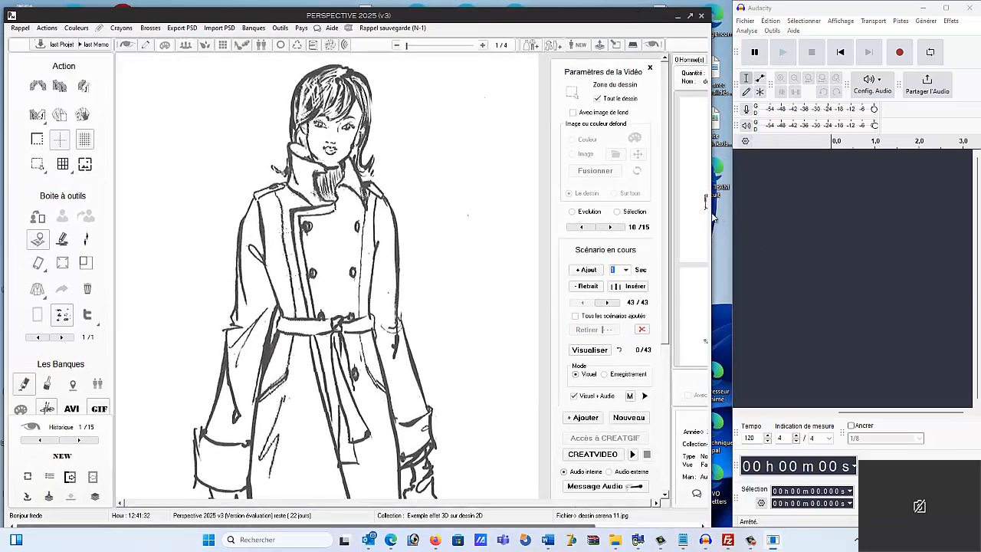
{"action": "left_click_drag", "start_coordinate": [708, 206], "coordinate": [731, 218]}
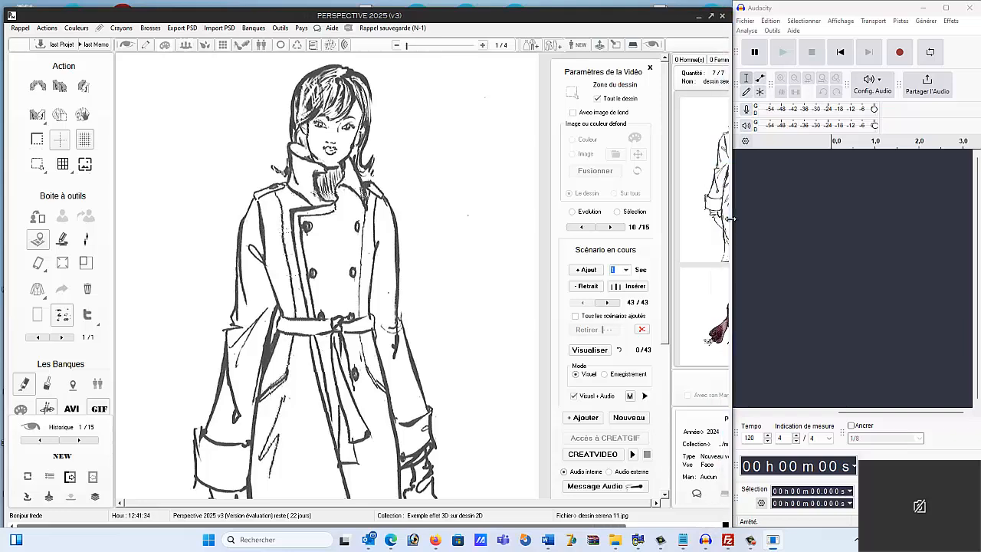
- View the audio message recording options in the video settings and close them
{"action": "left_click", "coordinate": [646, 454]}
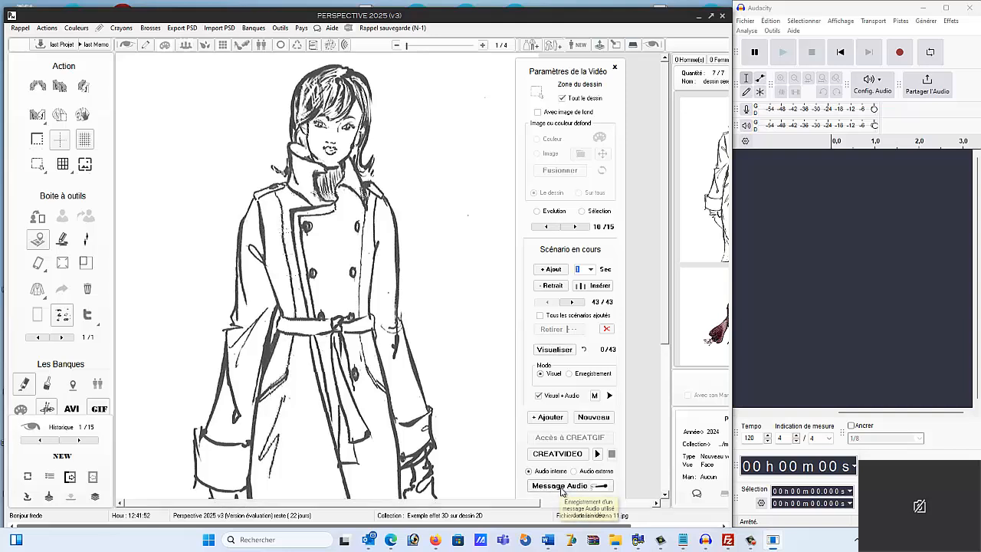
{"action": "left_click_drag", "start_coordinate": [530, 507], "coordinate": [646, 503]}
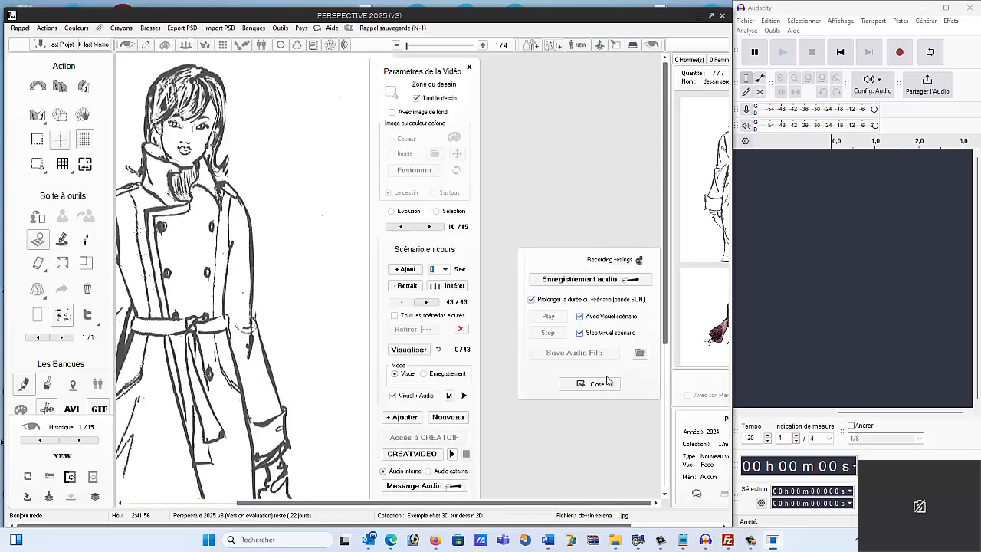
{"action": "left_click", "coordinate": [589, 384]}
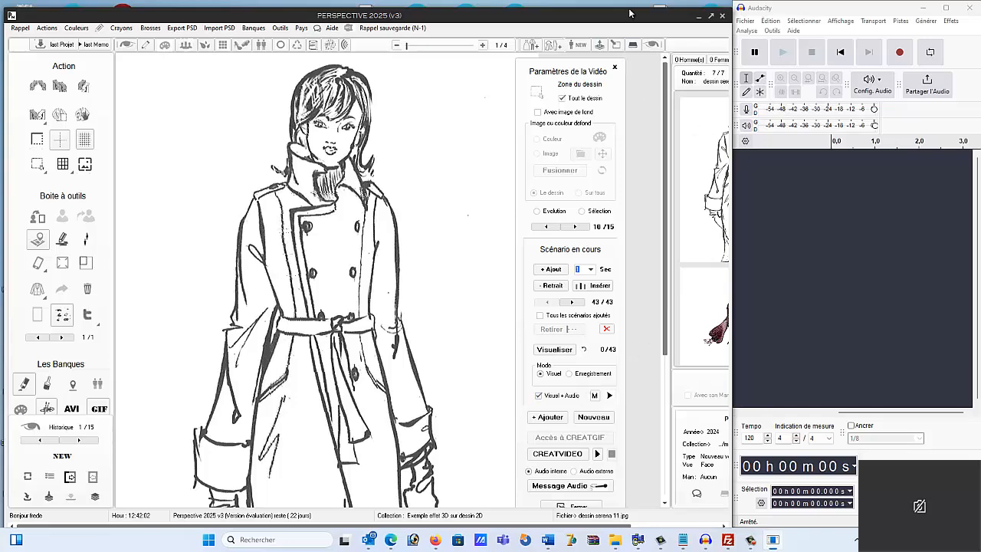
- Widen the Audacity window and narrow PERSPECTIVE 2025 to match, so both fit side by side without overlapping
{"action": "left_click_drag", "start_coordinate": [630, 13], "coordinate": [627, 9]}
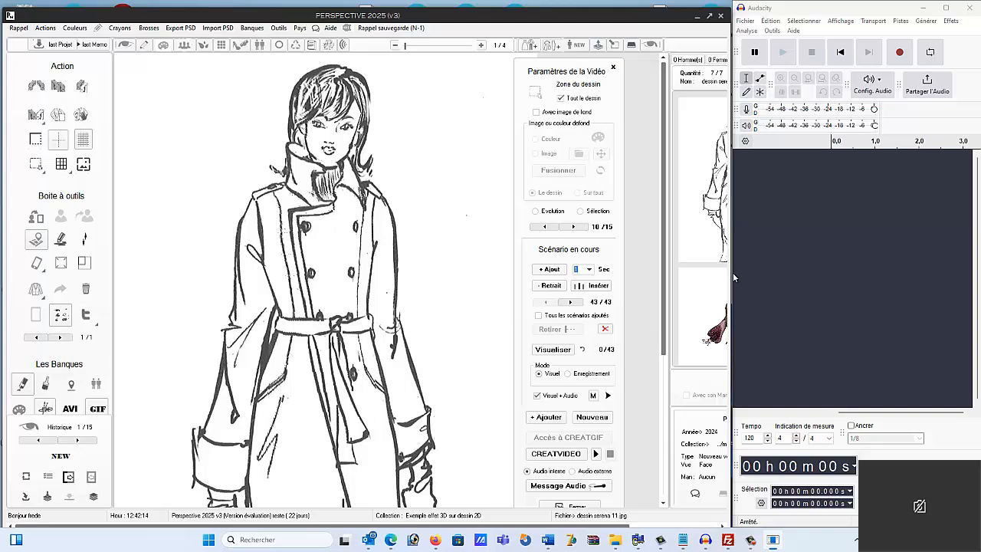
{"action": "left_click_drag", "start_coordinate": [732, 274], "coordinate": [694, 276]}
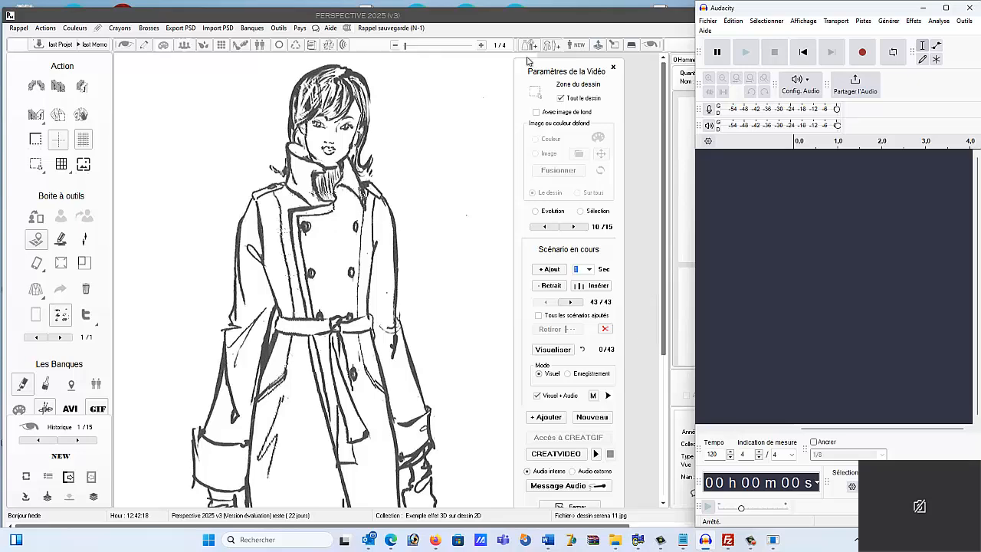
{"action": "left_click", "coordinate": [547, 21]}
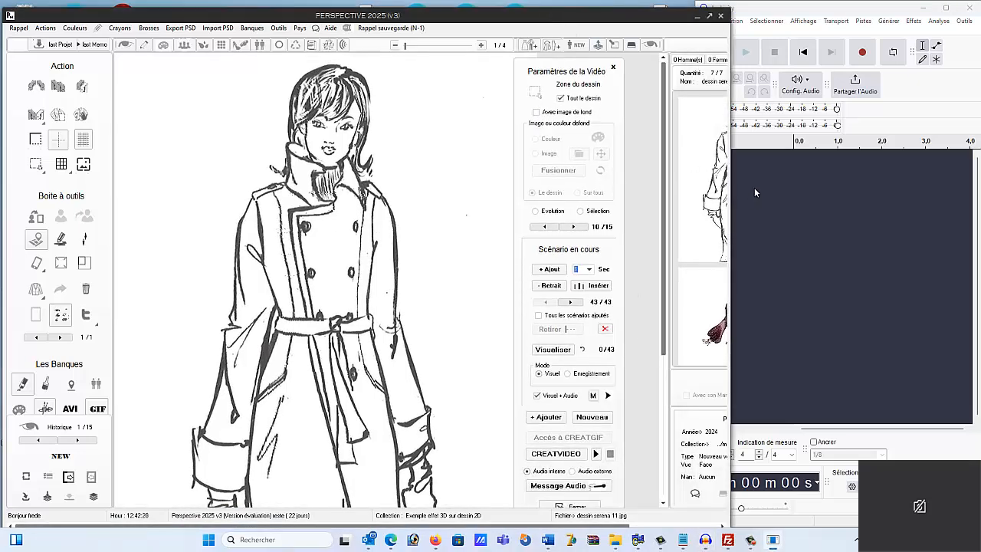
{"action": "mouse_move", "coordinate": [731, 177]}
{"action": "left_mouse_down"}
{"action": "mouse_move", "coordinate": [670, 172]}
{"action": "mouse_move", "coordinate": [689, 174]}
{"action": "left_mouse_up"}
{"action": "left_click_drag", "start_coordinate": [604, 21], "coordinate": [611, 21]}
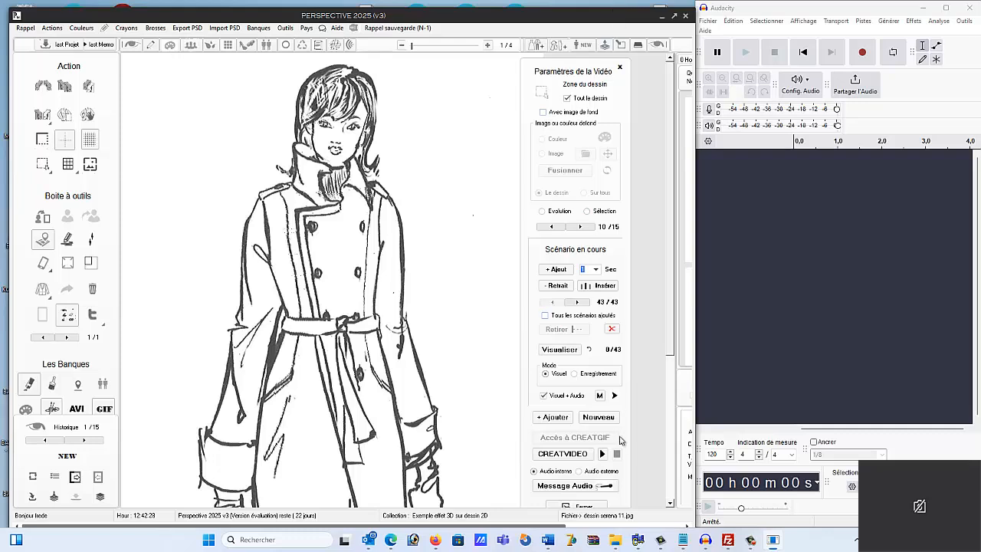
- Set the video's sound source to Audio externe and the scenario mode to Enregistrement
{"action": "left_click", "coordinate": [535, 472]}
{"action": "left_click", "coordinate": [580, 472]}
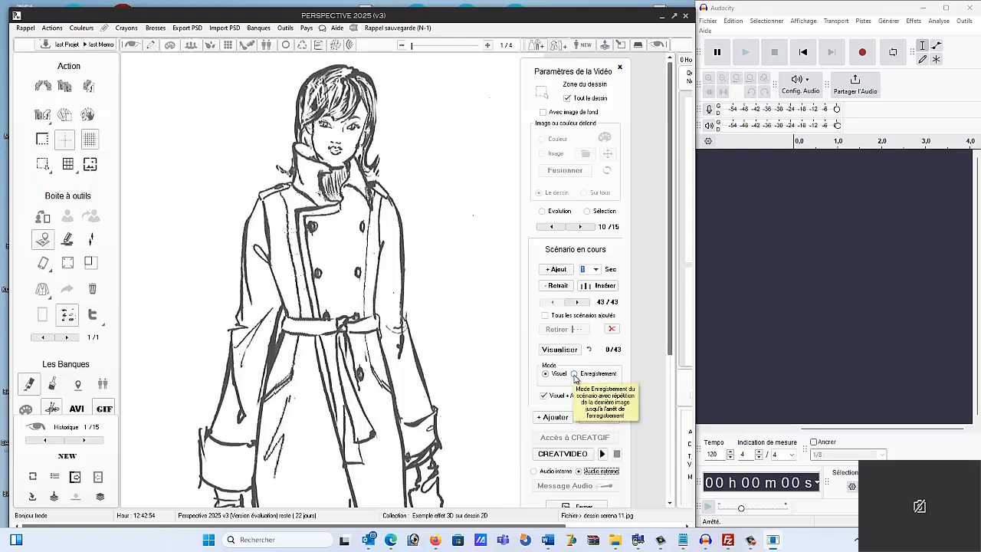
{"action": "left_click", "coordinate": [575, 375]}
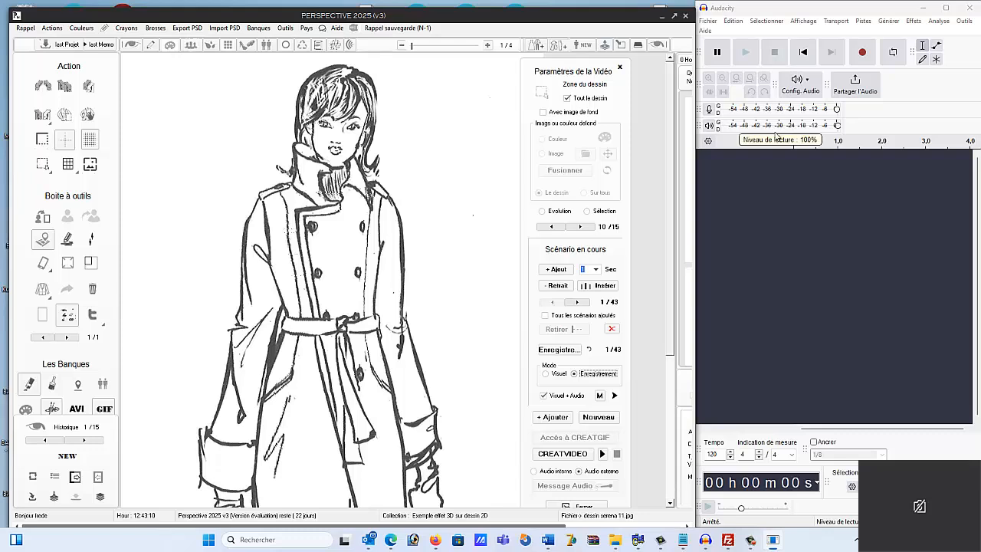
- Start recording the scenario in PERSPECTIVE 2025 and start the sound recording in Audacity
{"action": "left_click", "coordinate": [865, 54]}
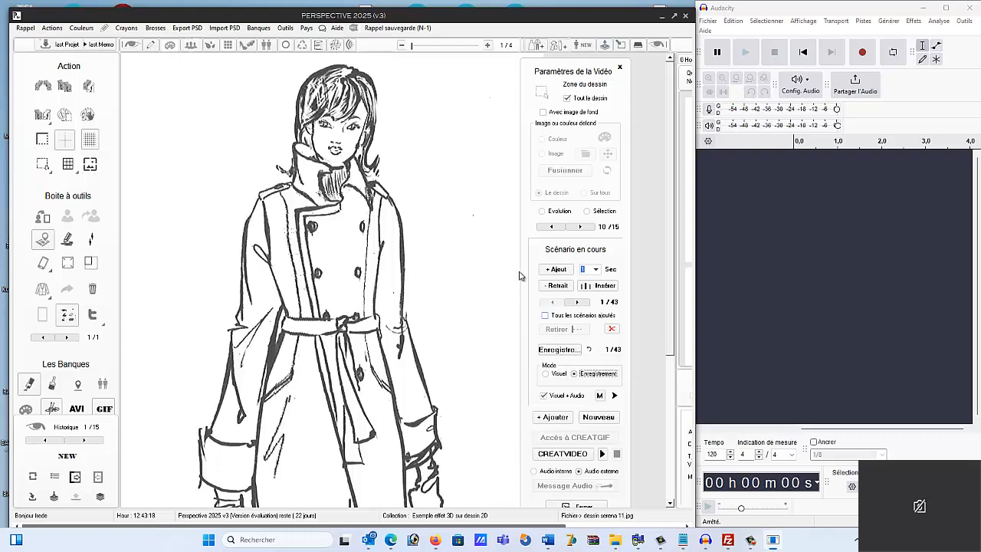
{"action": "left_click", "coordinate": [555, 349]}
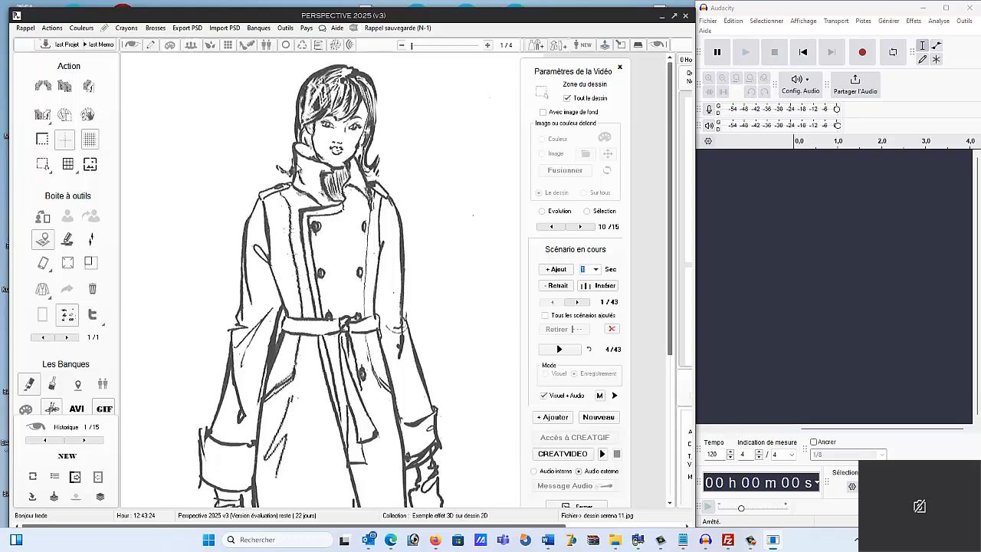
{"action": "left_click", "coordinate": [865, 53]}
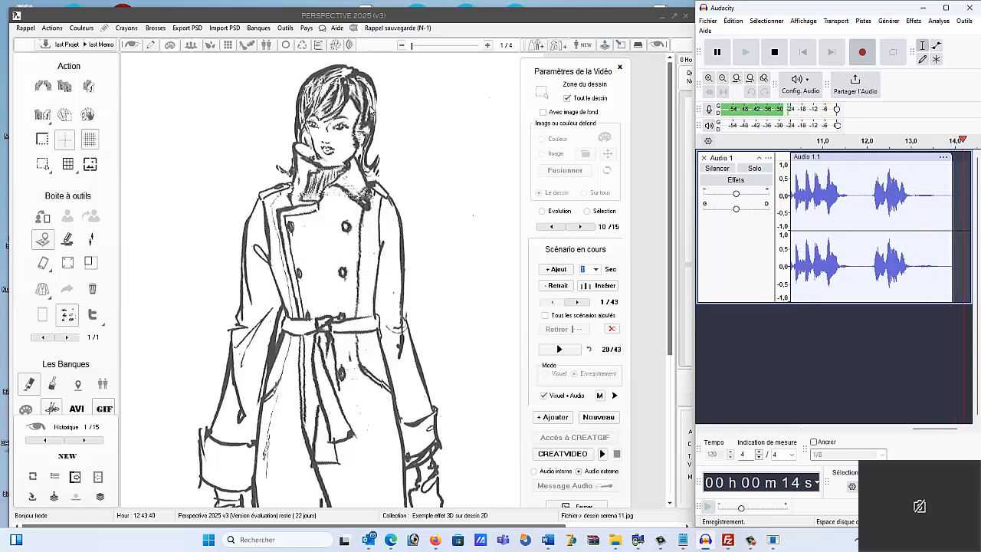
- Pause and stop the Audacity sound recording, and end the scenario recording in PERSPECTIVE 2025
{"action": "left_click", "coordinate": [402, 19]}
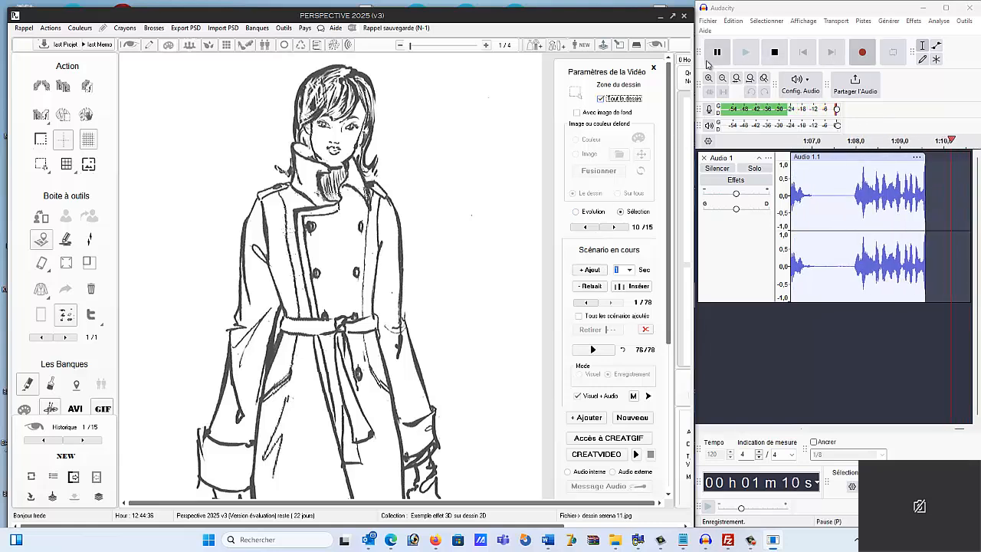
{"action": "left_click", "coordinate": [862, 57]}
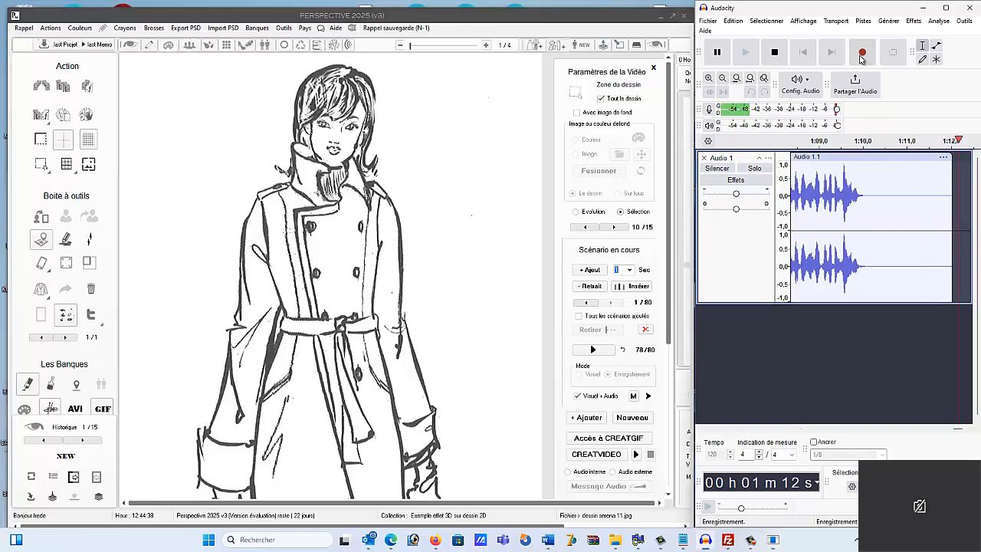
{"action": "left_click", "coordinate": [716, 52]}
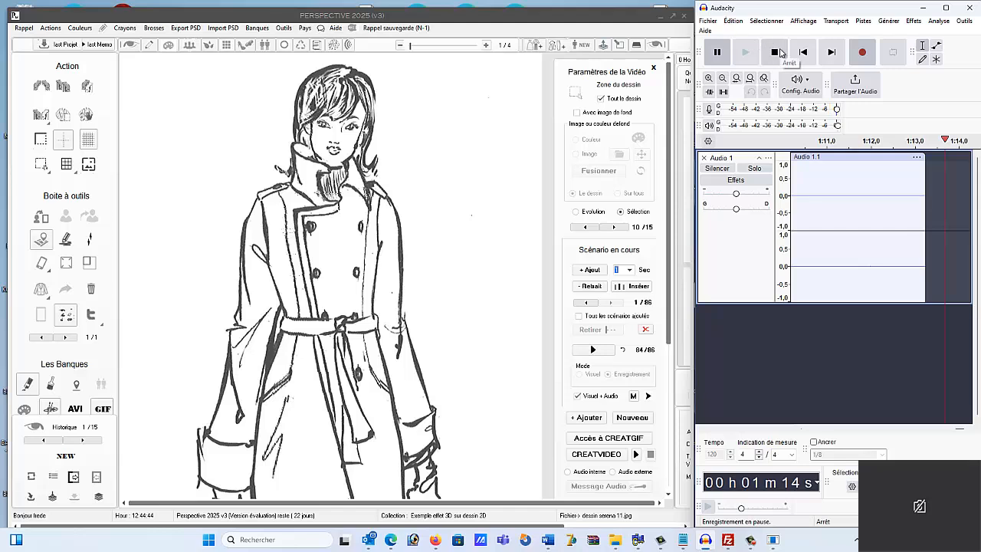
{"action": "left_click", "coordinate": [778, 52]}
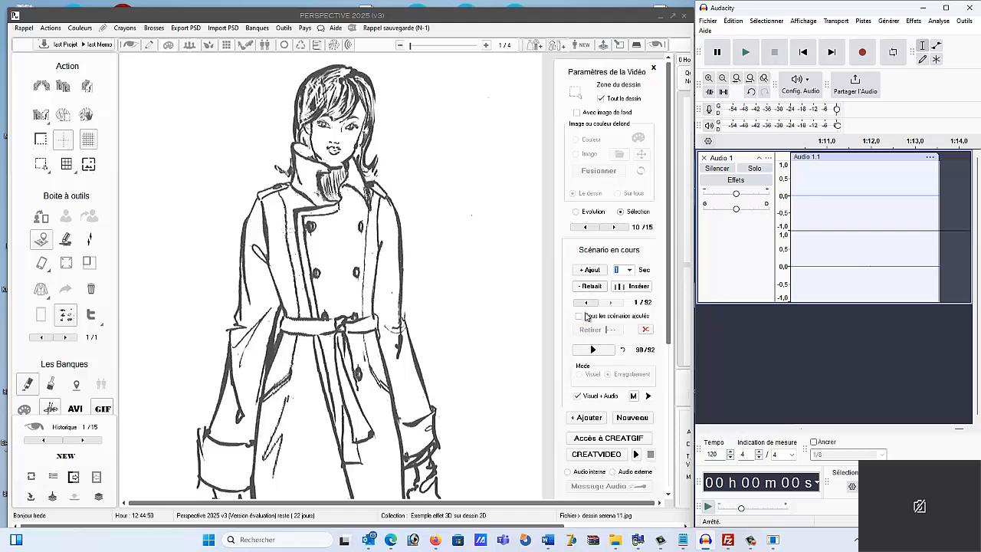
{"action": "left_click", "coordinate": [589, 350]}
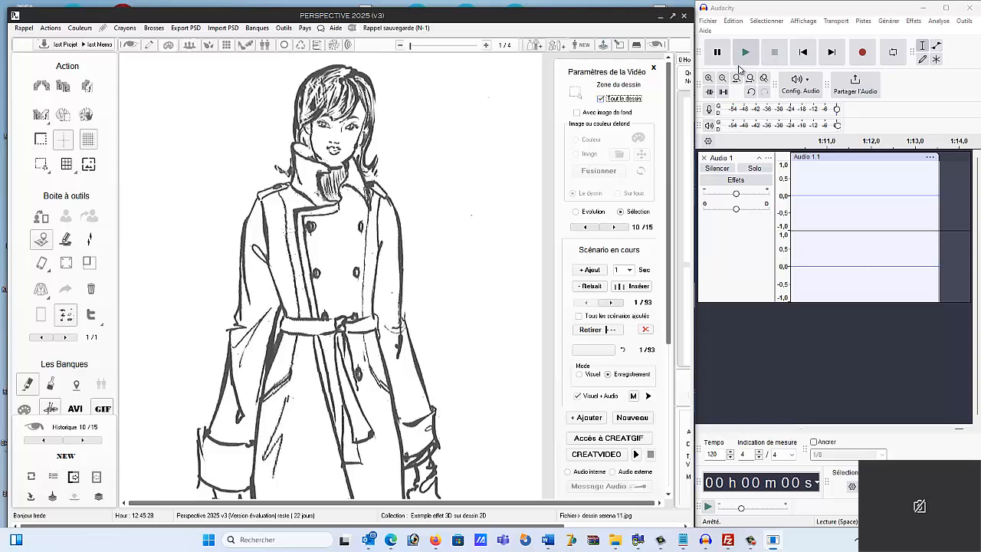
- Play the recorded scenario alongside the Audacity track, pause and stop both, and return the scenario to its beginning
{"action": "left_click", "coordinate": [593, 353]}
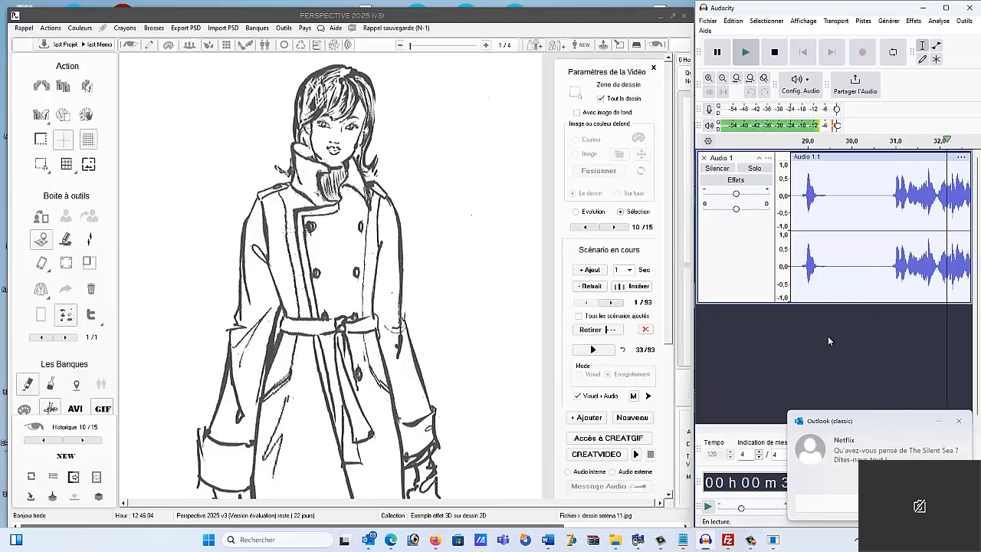
{"action": "left_click", "coordinate": [592, 351]}
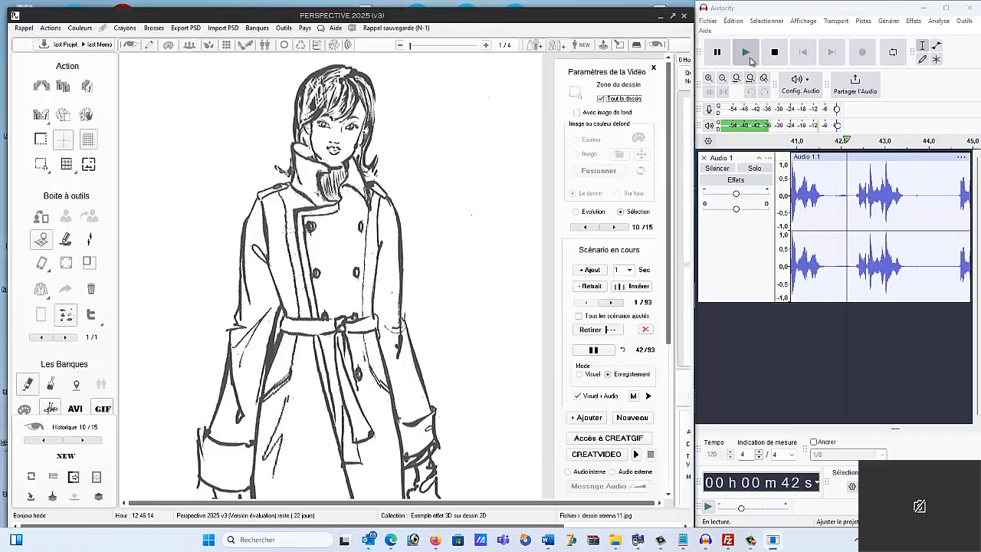
{"action": "left_click", "coordinate": [774, 51]}
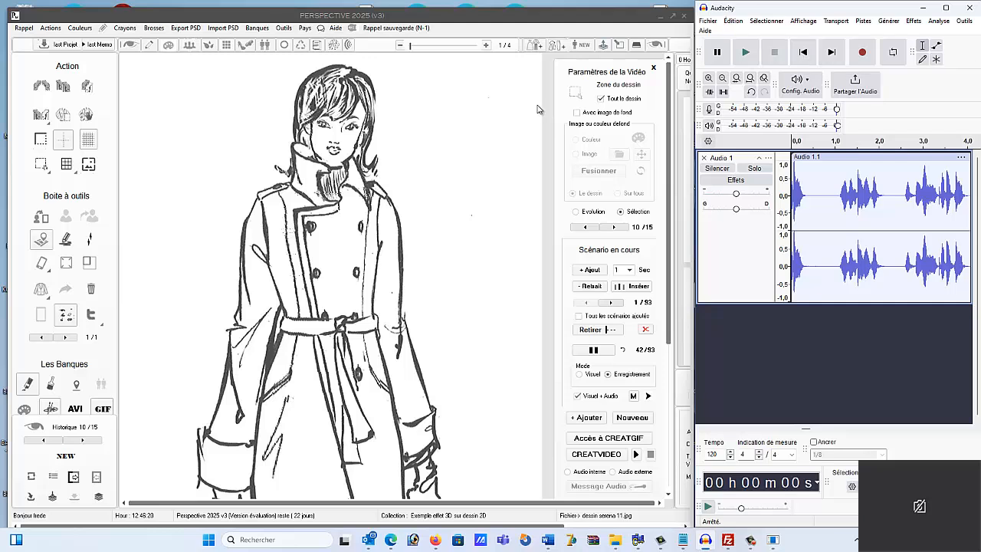
{"action": "left_click", "coordinate": [626, 353]}
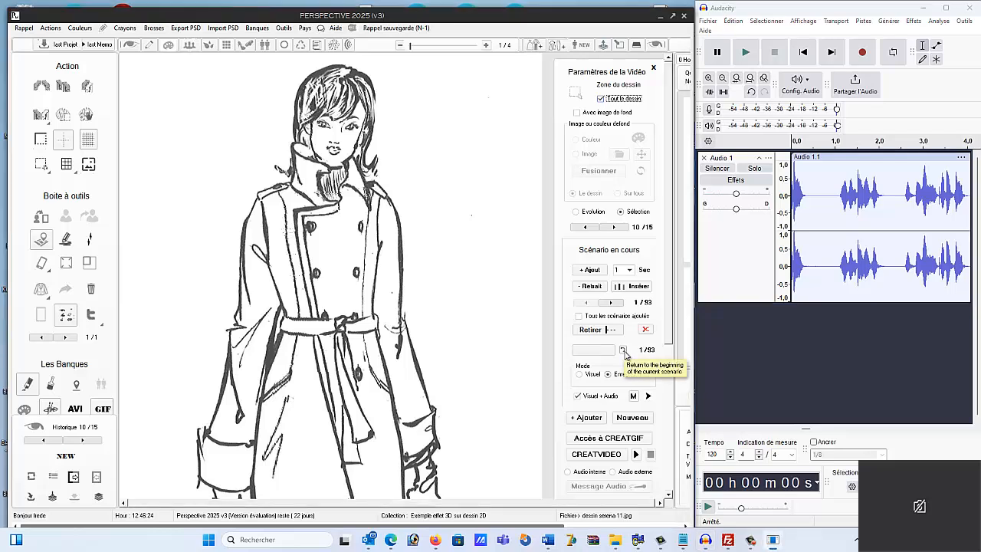
- Switch the scenario to Visuel mode, advance to image 20, and play and pause its preview
{"action": "left_click", "coordinate": [580, 375]}
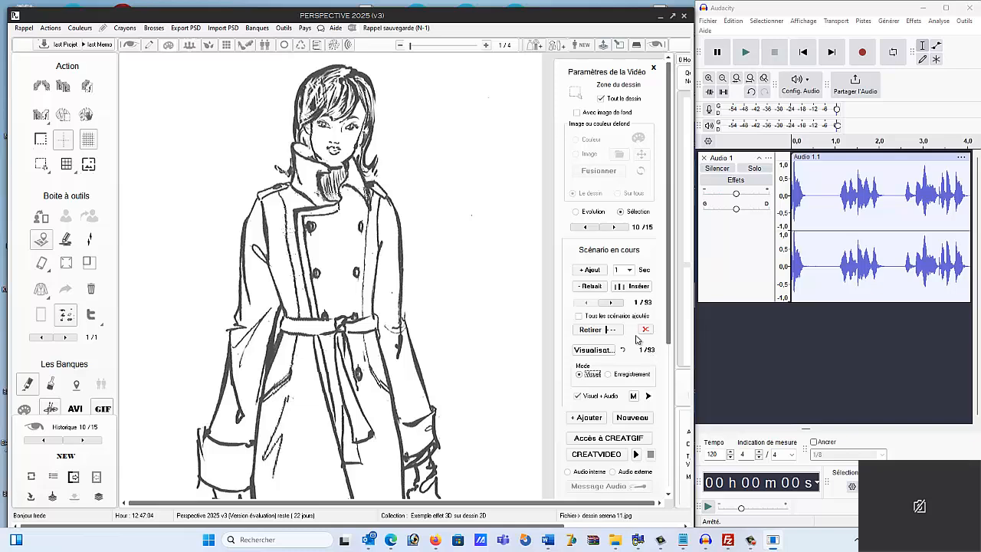
{"action": "left_click", "coordinate": [614, 303]}
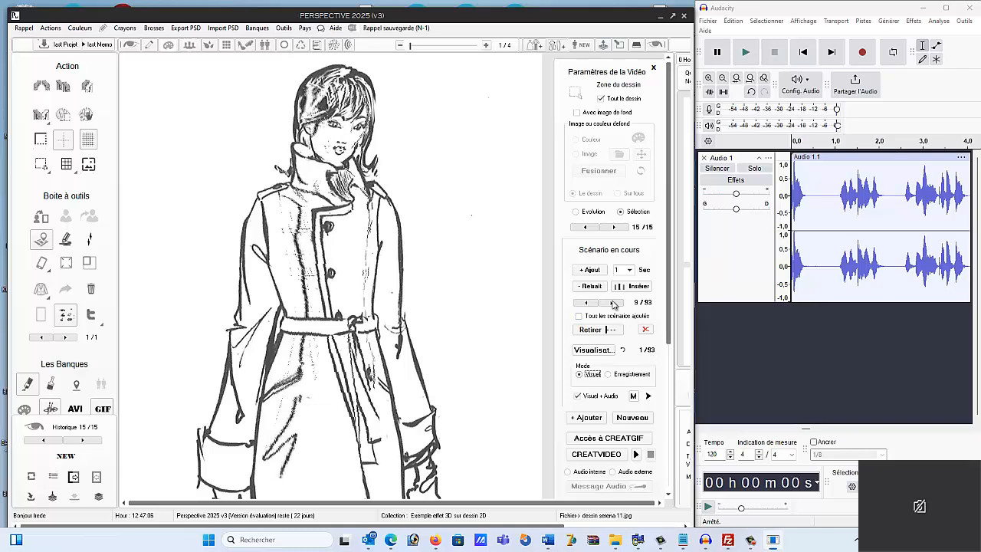
{"action": "left_click", "coordinate": [600, 351]}
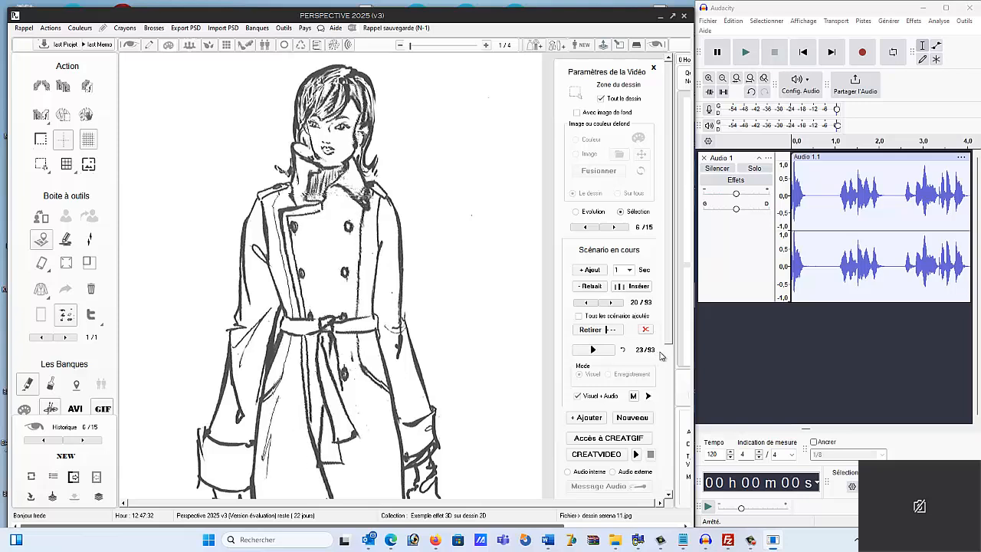
{"action": "left_click", "coordinate": [592, 351]}
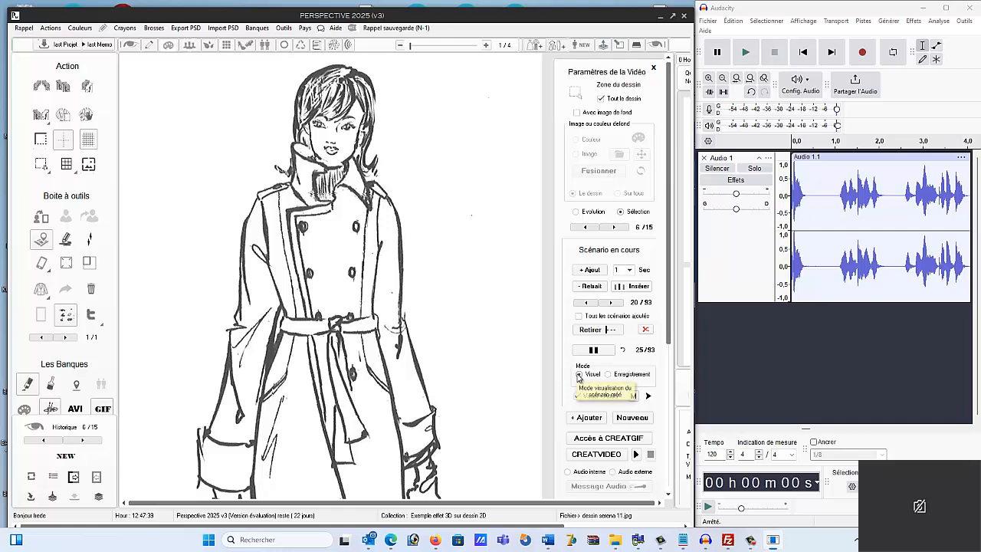
- Return the scenario and the Audacity track to their beginning, play them together, and pause both
{"action": "left_click", "coordinate": [622, 350]}
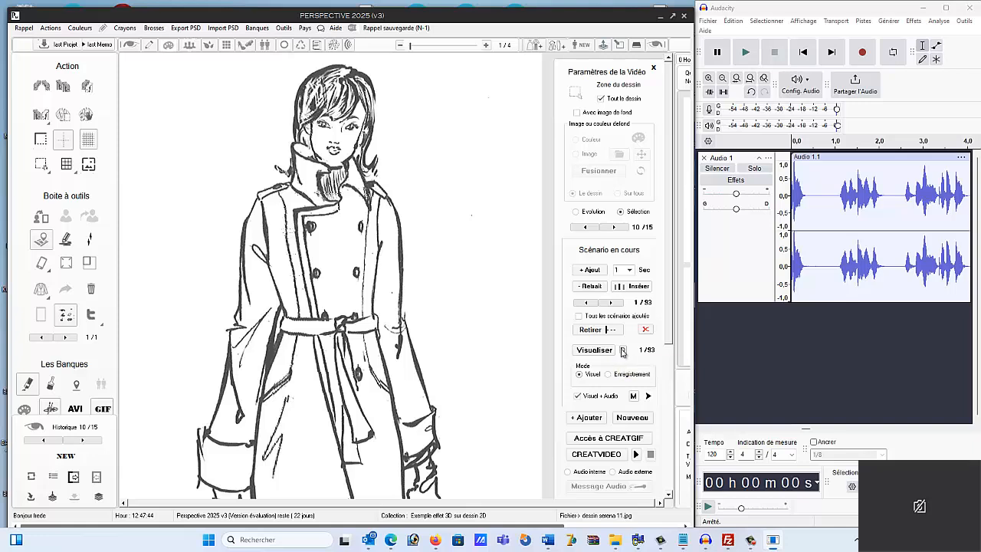
{"action": "left_click", "coordinate": [806, 60]}
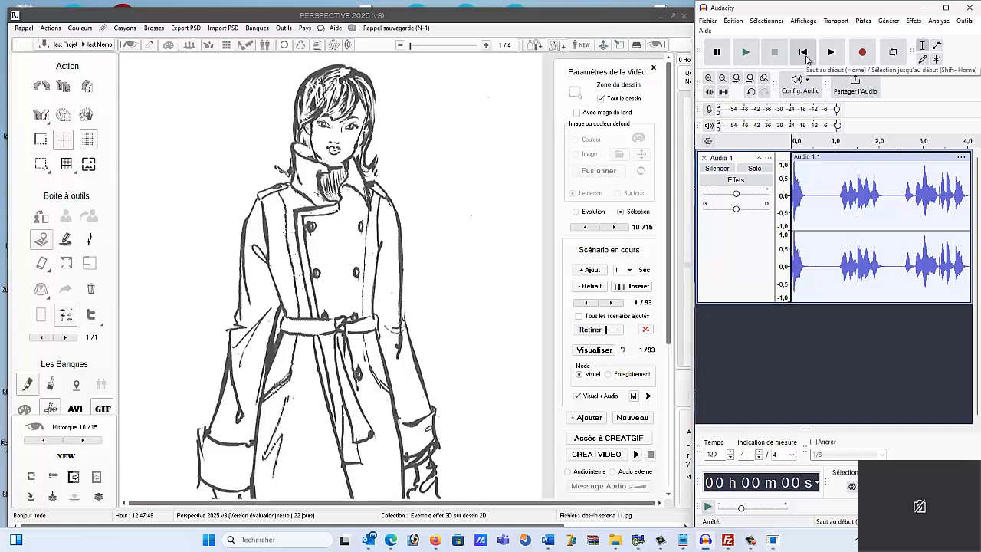
{"action": "left_click", "coordinate": [592, 350]}
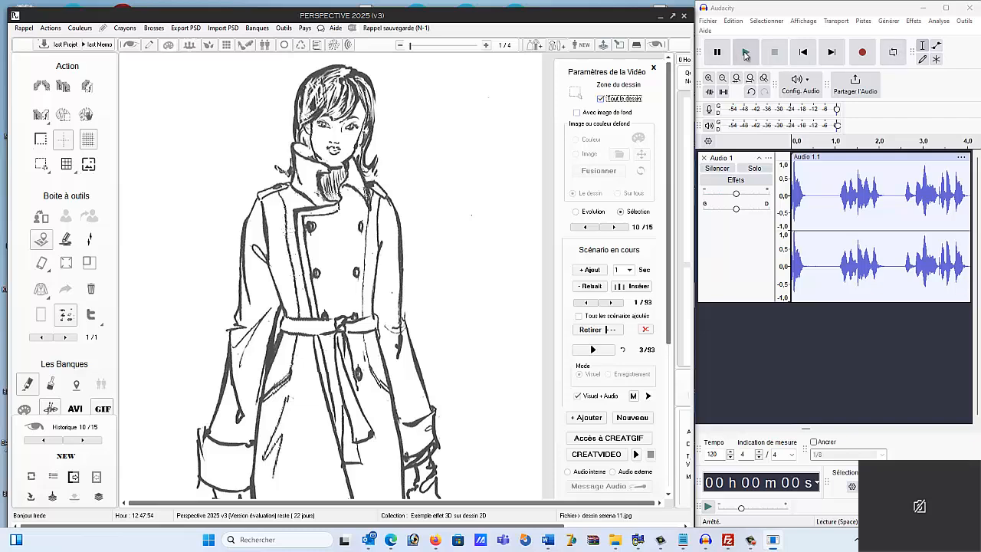
{"action": "left_click", "coordinate": [745, 52]}
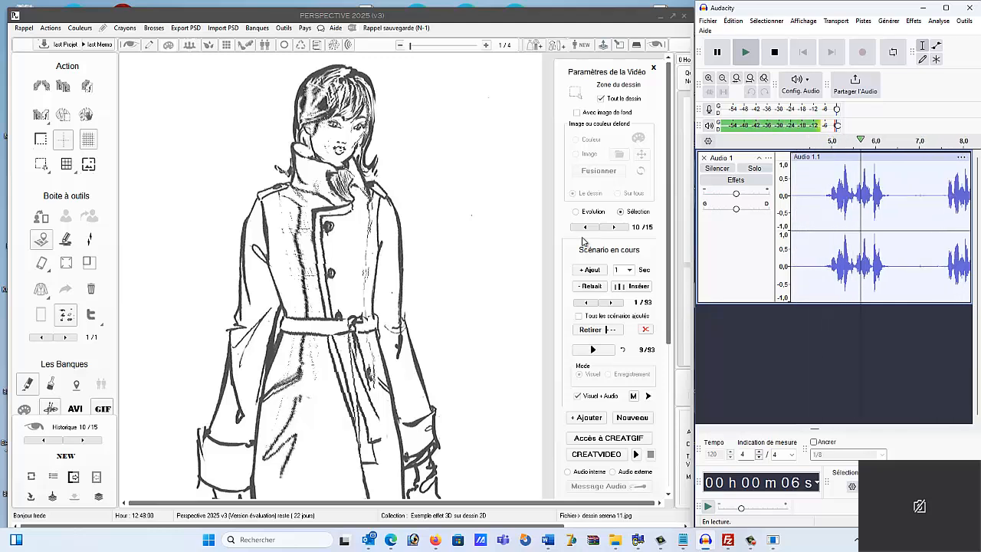
{"action": "left_click", "coordinate": [591, 350]}
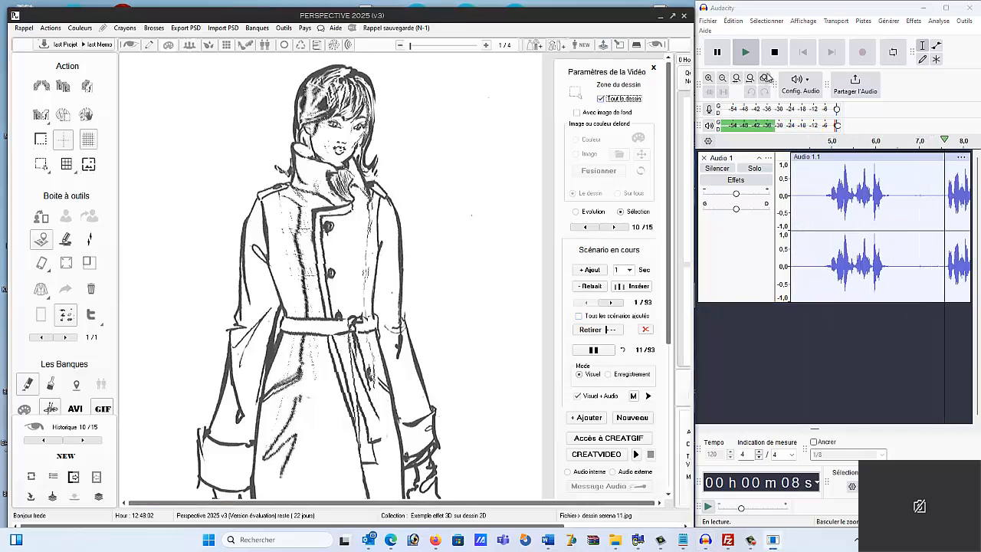
{"action": "left_click", "coordinate": [743, 55]}
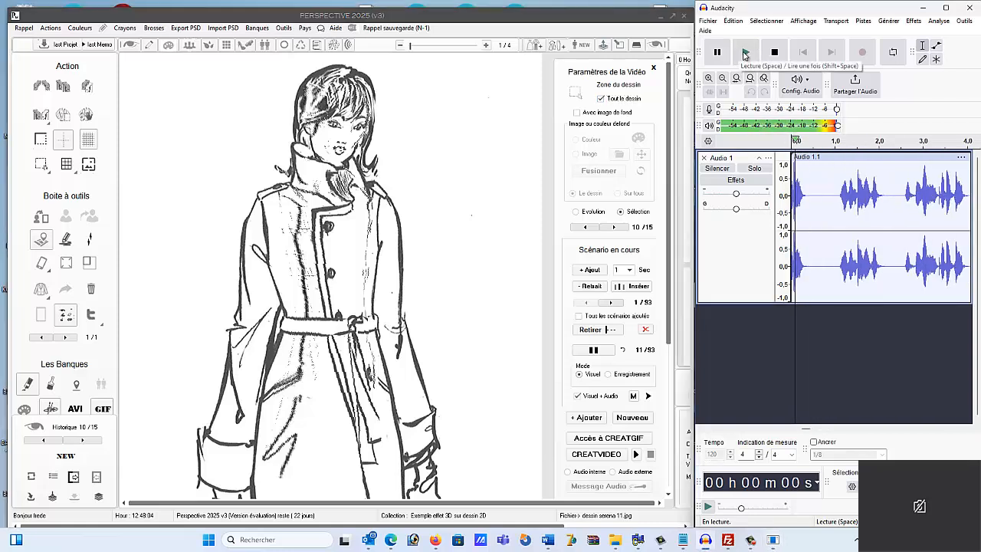
{"action": "left_click", "coordinate": [716, 54]}
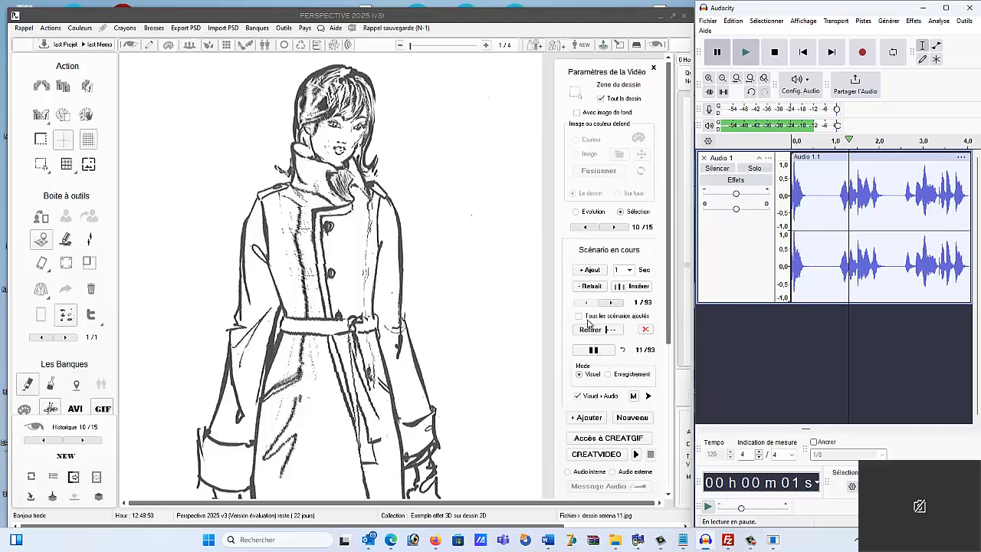
- Resume the scenario and the Audacity playback, pause both, and return them to their beginning
{"action": "left_click", "coordinate": [593, 350]}
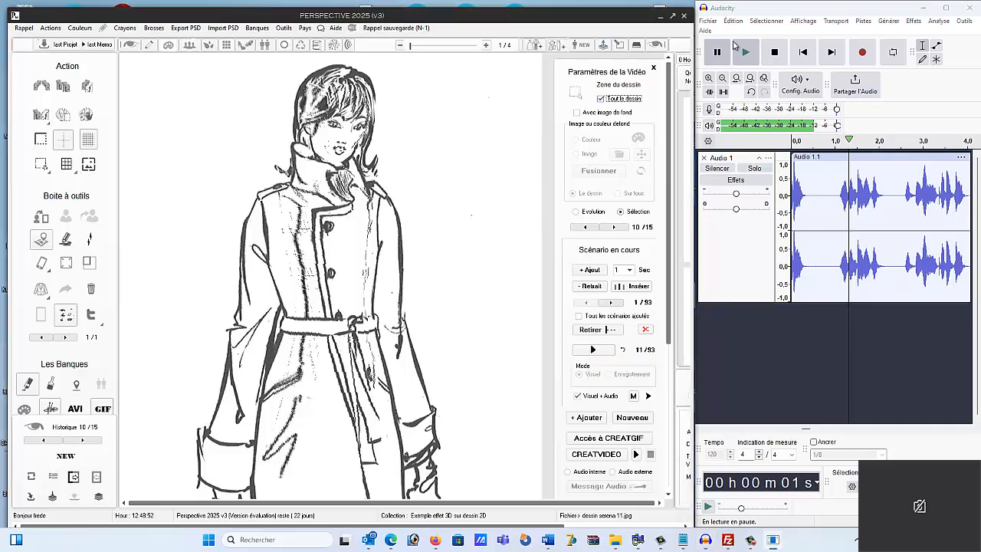
{"action": "left_click", "coordinate": [743, 54]}
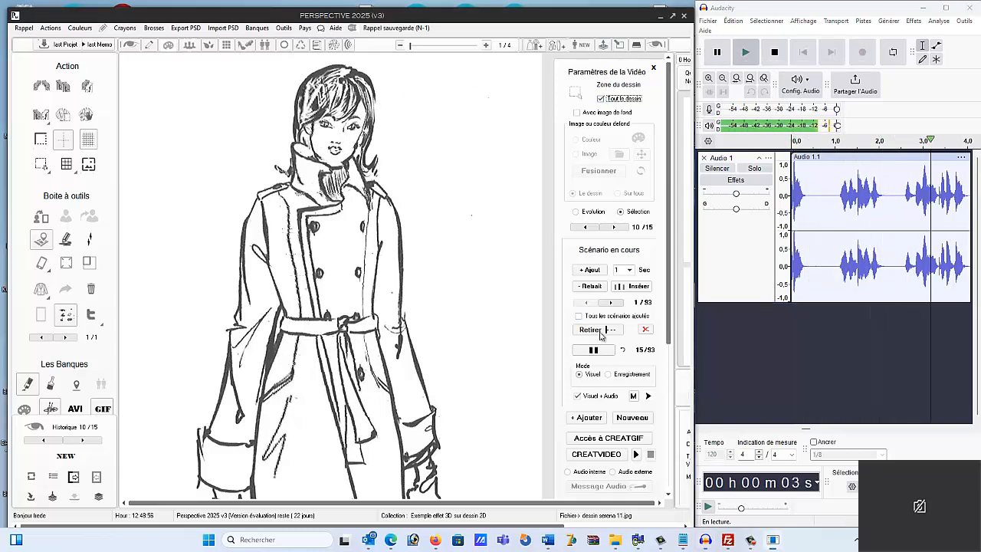
{"action": "left_click", "coordinate": [745, 59]}
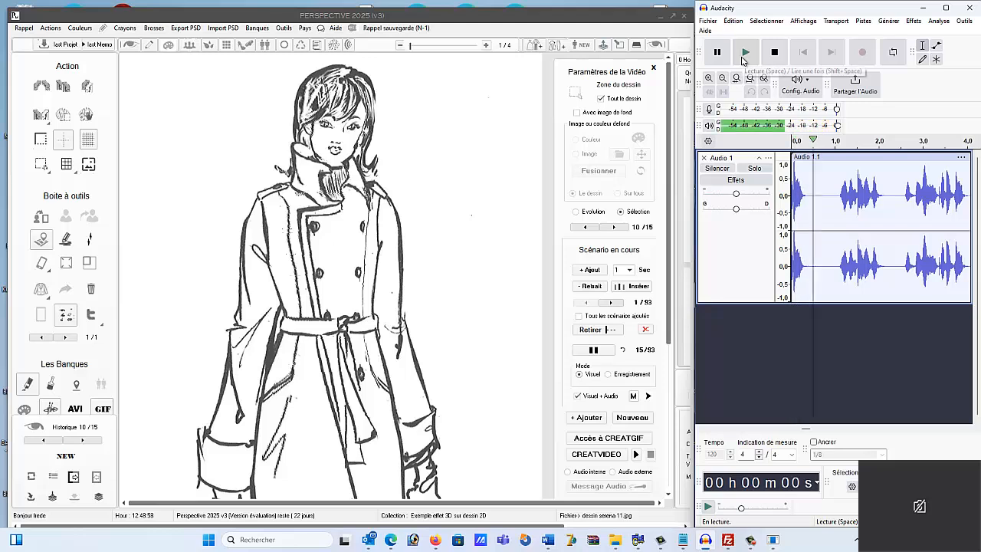
{"action": "left_click", "coordinate": [722, 57]}
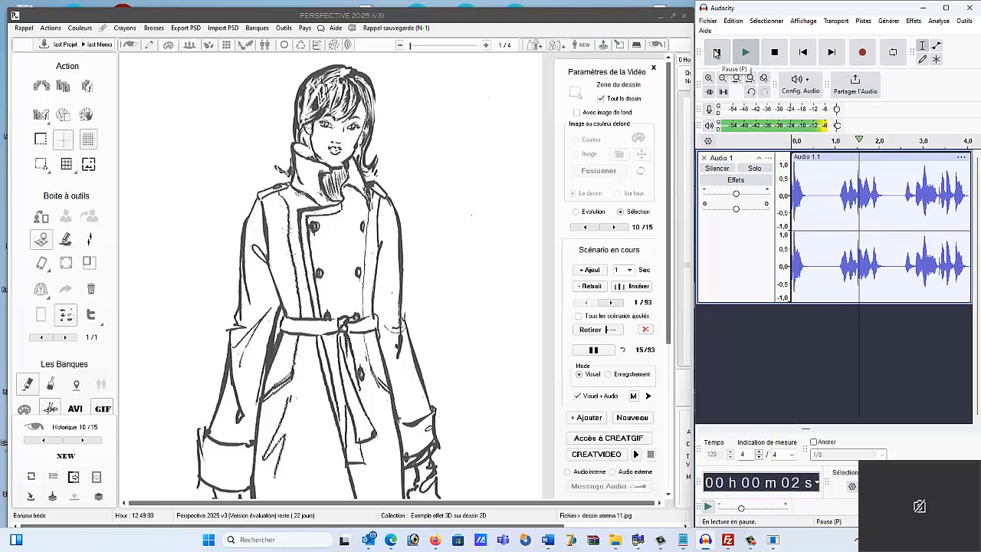
{"action": "left_click", "coordinate": [600, 350]}
{"action": "left_click", "coordinate": [624, 350]}
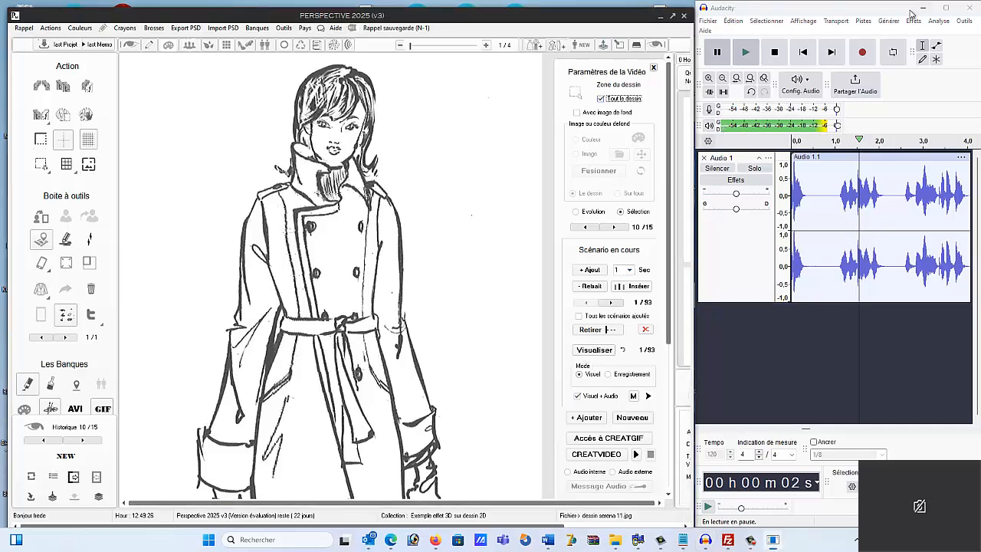
{"action": "left_click", "coordinate": [803, 53]}
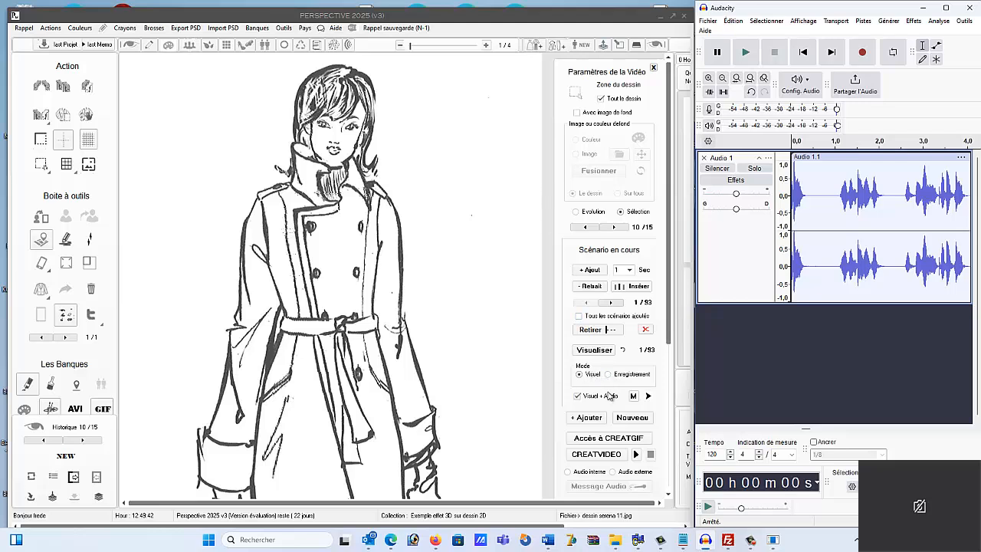
- Check the image and sound synchronisation by playing the scenario with the Audacity track from the start, pausing both partway
{"action": "left_click", "coordinate": [590, 351]}
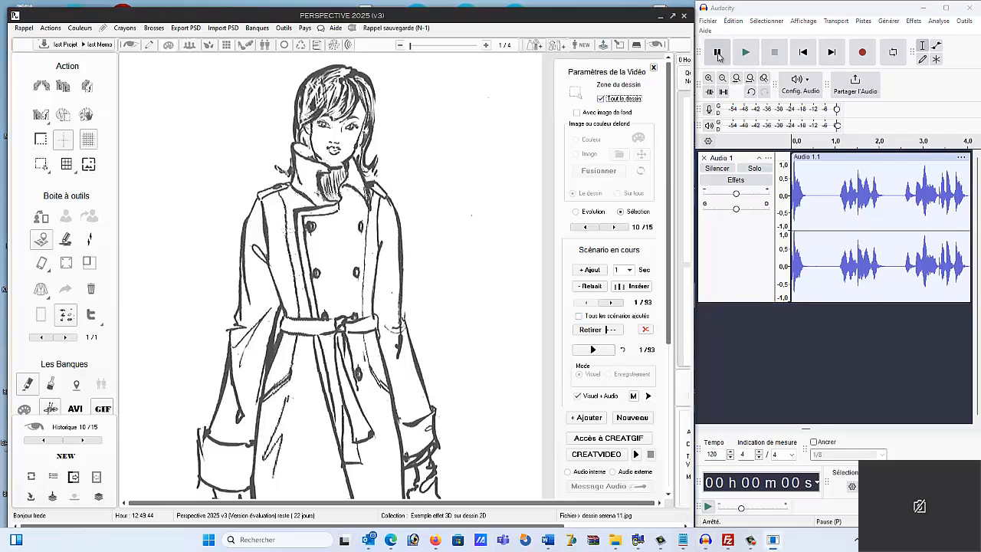
{"action": "left_click", "coordinate": [745, 51]}
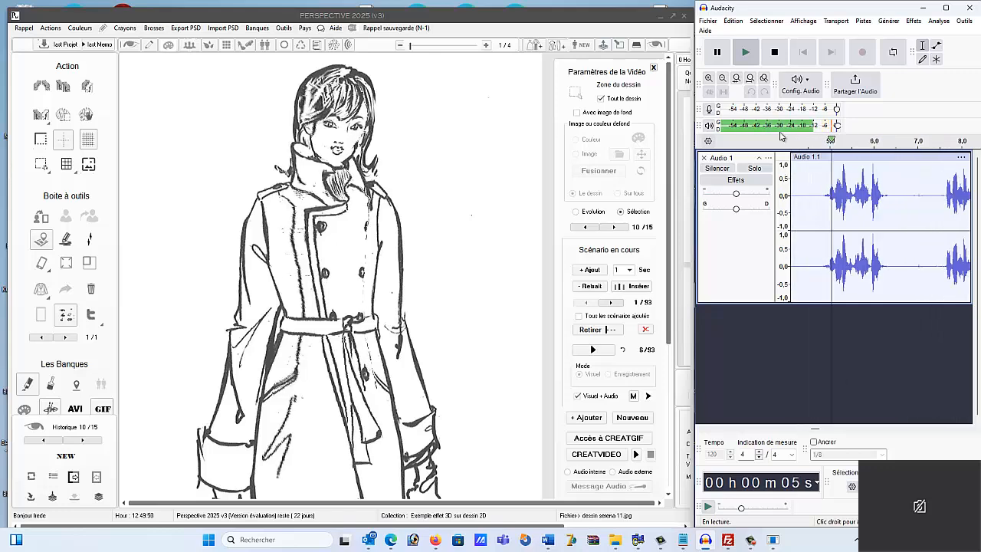
{"action": "left_click", "coordinate": [720, 54]}
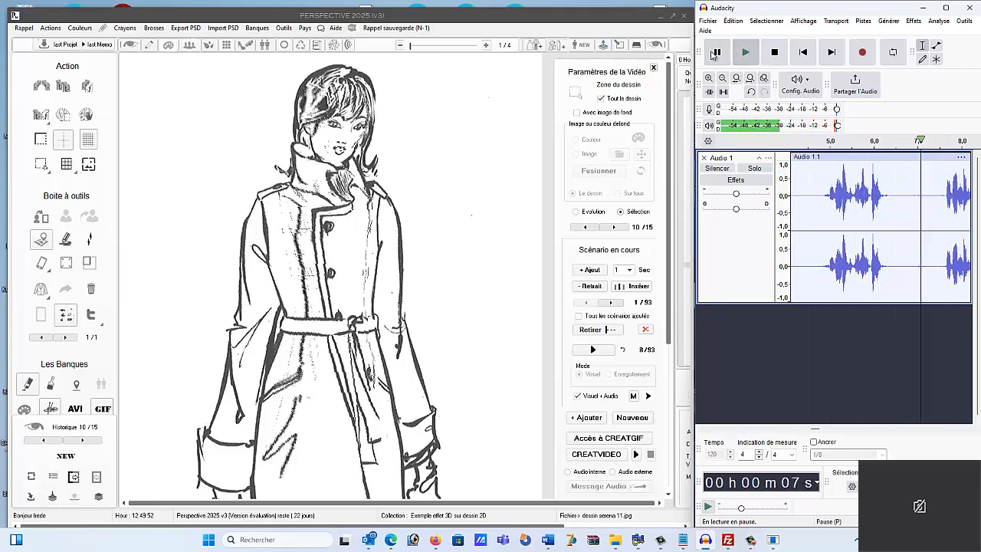
{"action": "left_click", "coordinate": [606, 351]}
{"action": "left_click", "coordinate": [606, 352]}
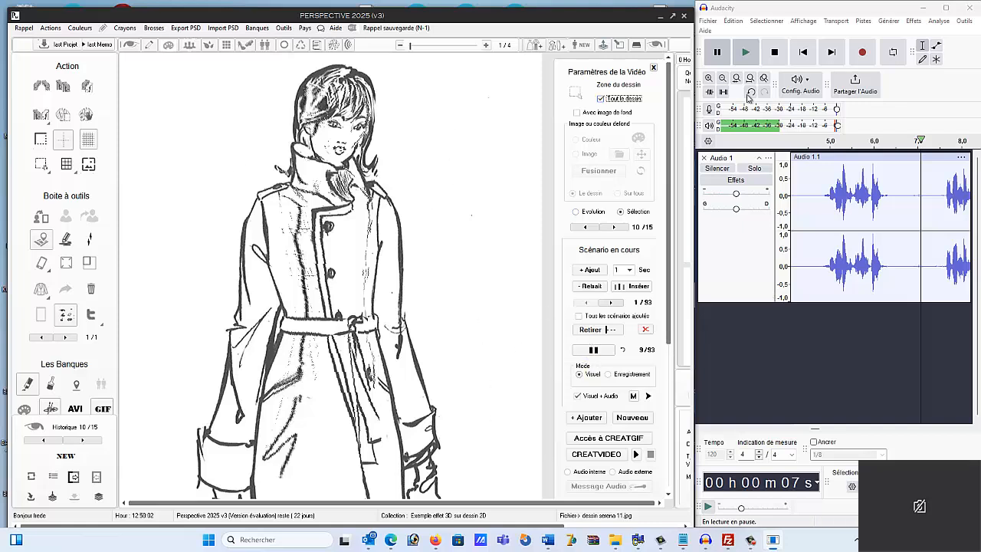
{"action": "left_click", "coordinate": [748, 56]}
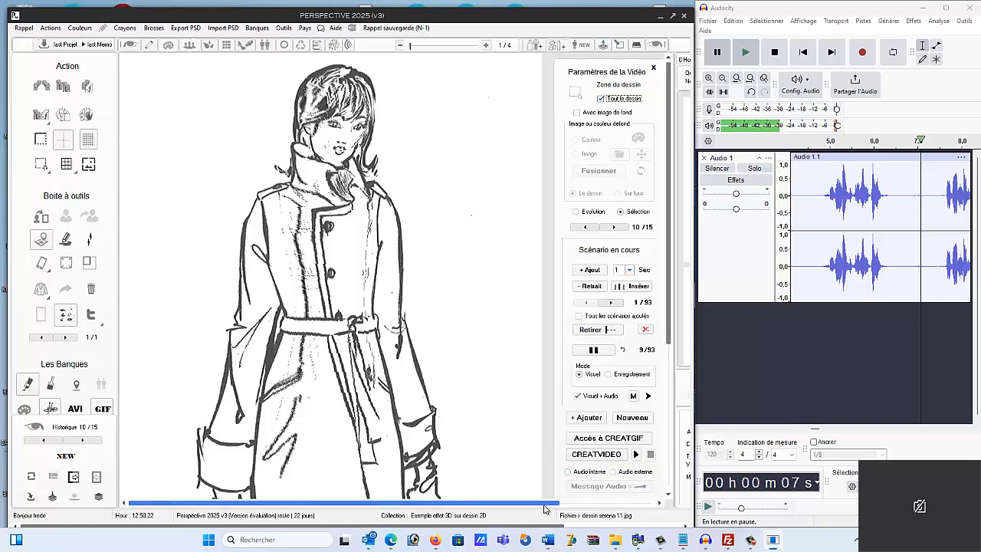
- Close the Creating an AVI video panel beside the video parameters
{"action": "left_click_drag", "start_coordinate": [576, 500], "coordinate": [642, 500]}
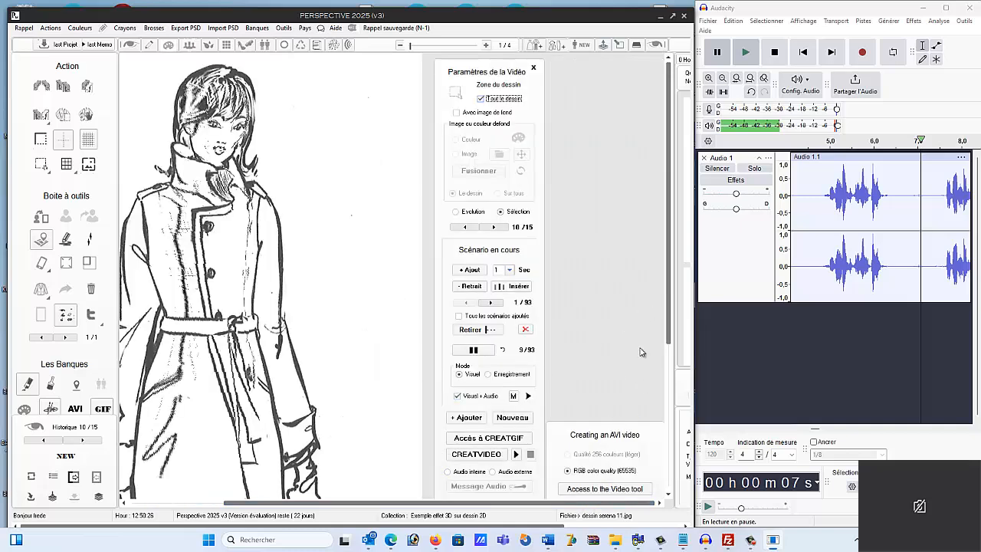
{"action": "left_click_drag", "start_coordinate": [669, 330], "coordinate": [669, 370]}
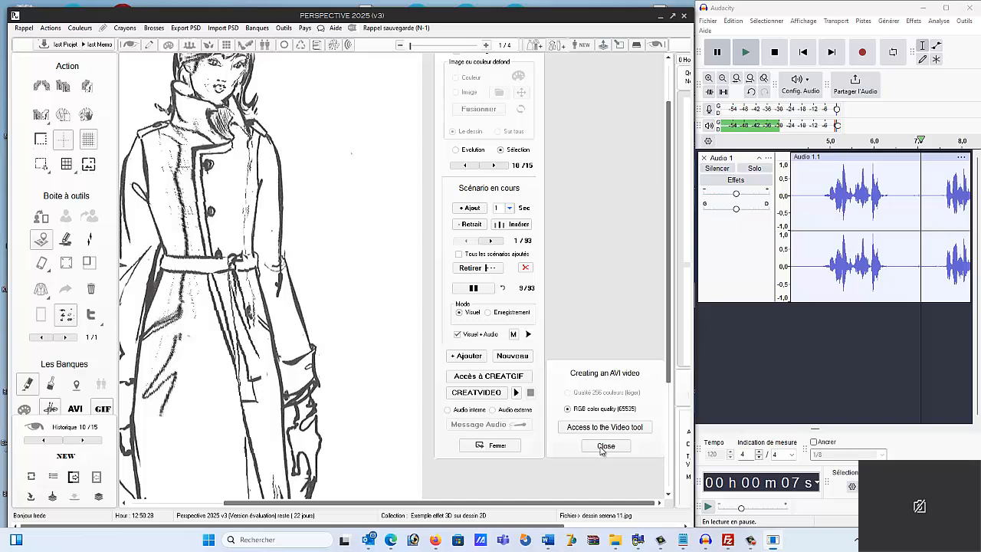
{"action": "left_click", "coordinate": [602, 448]}
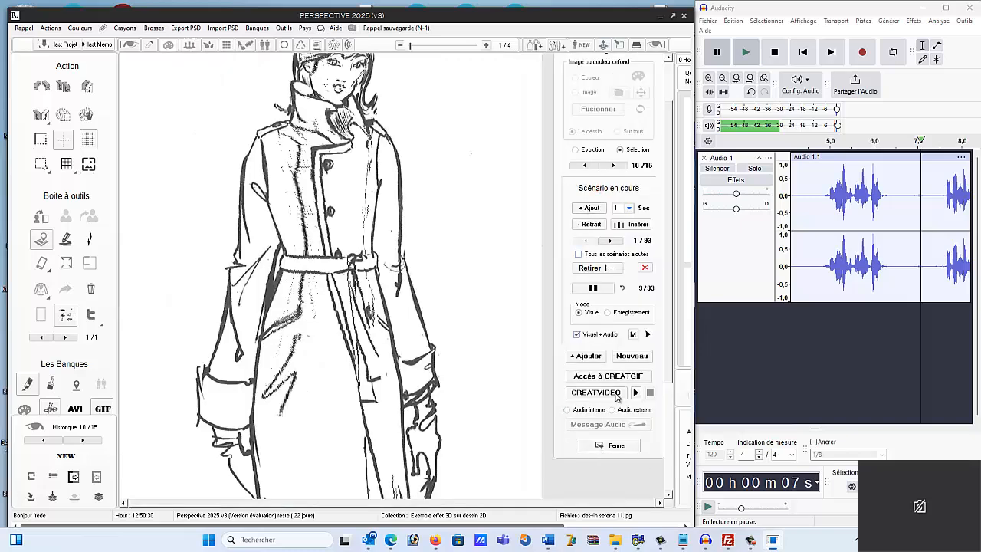
- Choose Audio interne as the video's sound source and bring its recording settings into view
{"action": "scroll", "coordinate": [667, 230], "scroll_direction": "up", "scroll_amount": 2}
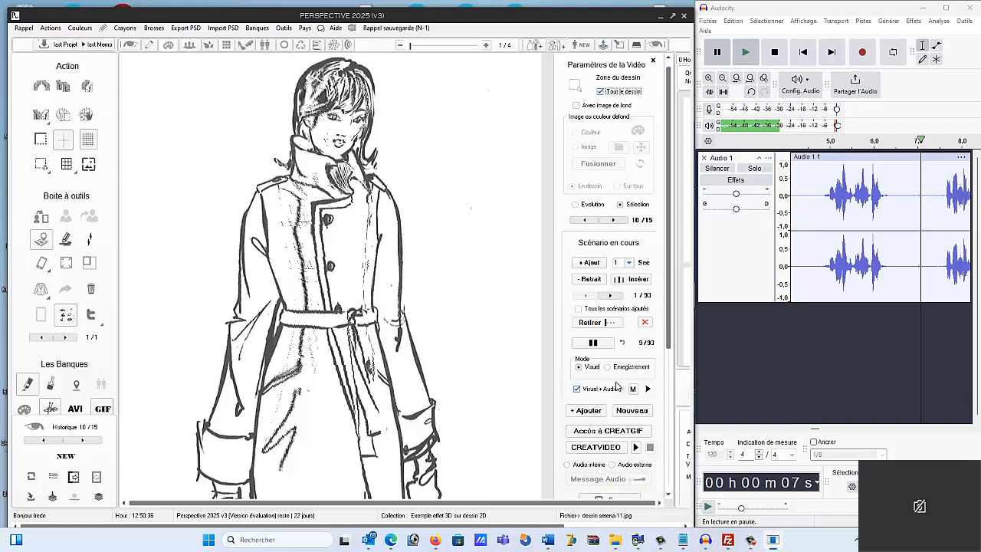
{"action": "left_click", "coordinate": [568, 465]}
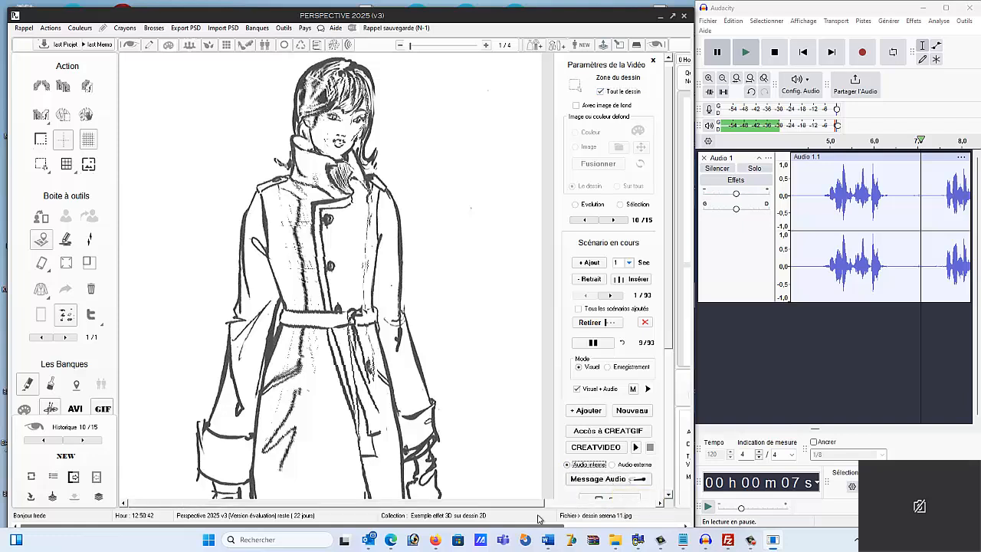
{"action": "left_click_drag", "start_coordinate": [597, 499], "coordinate": [663, 500]}
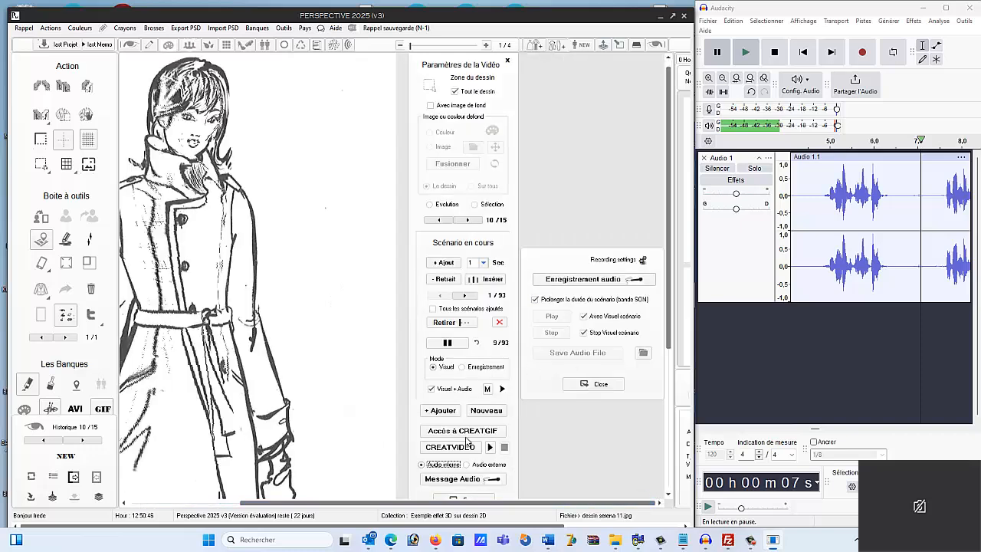
- Reset the scenario to its first image, switch it to Enregistrement mode, and record it with internal audio before stopping the recording
{"action": "left_click", "coordinate": [477, 345]}
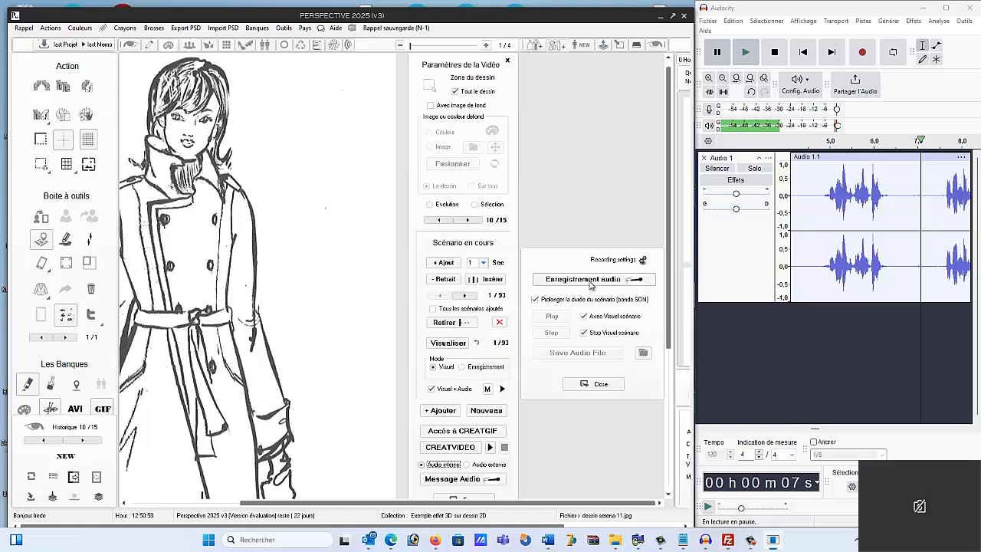
{"action": "left_click", "coordinate": [464, 368]}
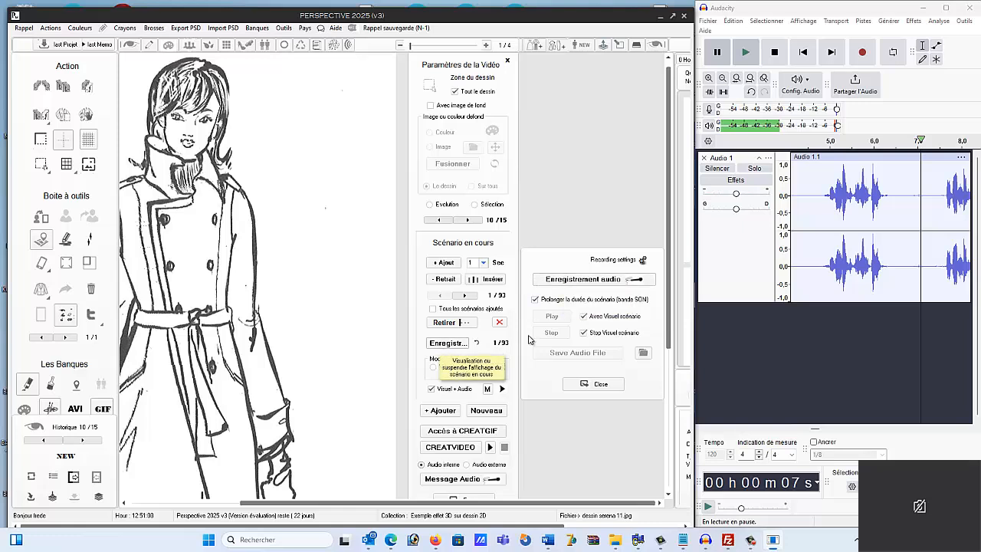
{"action": "left_click", "coordinate": [440, 344]}
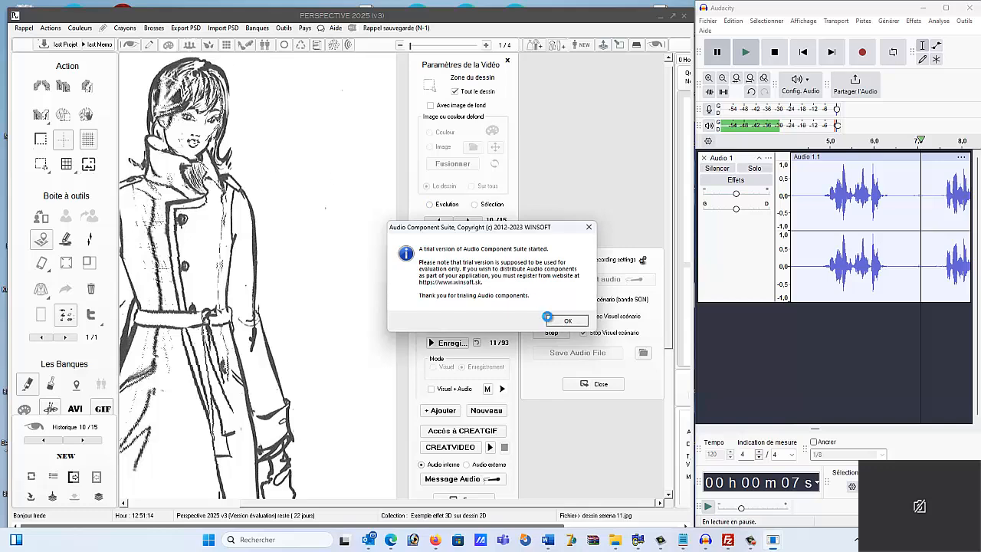
{"action": "left_click", "coordinate": [565, 319]}
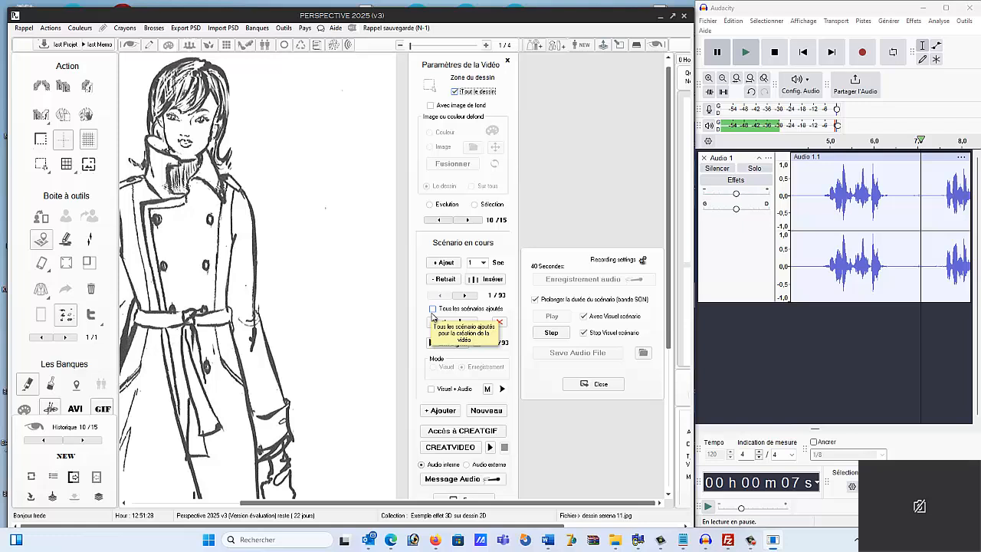
{"action": "left_click", "coordinate": [552, 332]}
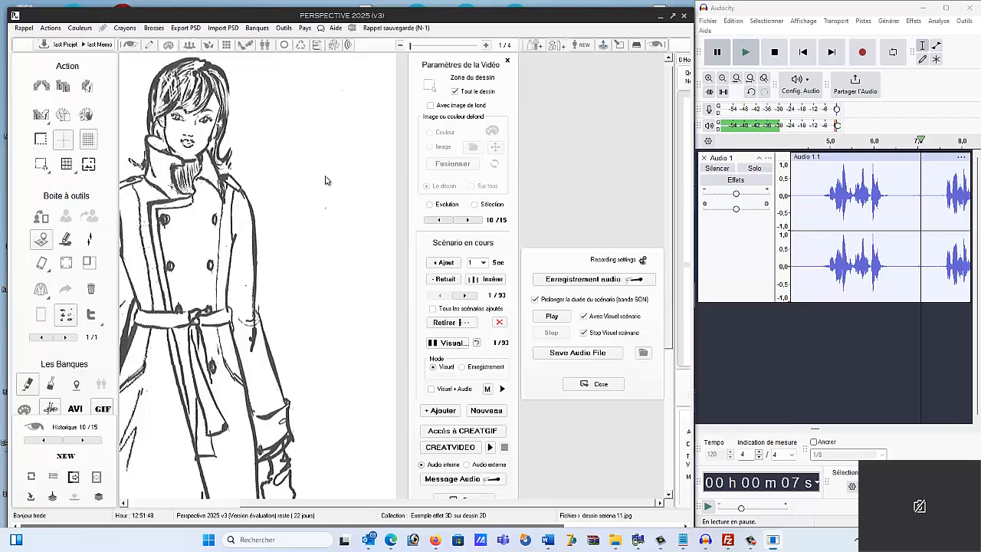
- Play and stop the internal audio recording with the scenario twice, and close the internal audio panel
{"action": "left_click", "coordinate": [549, 317]}
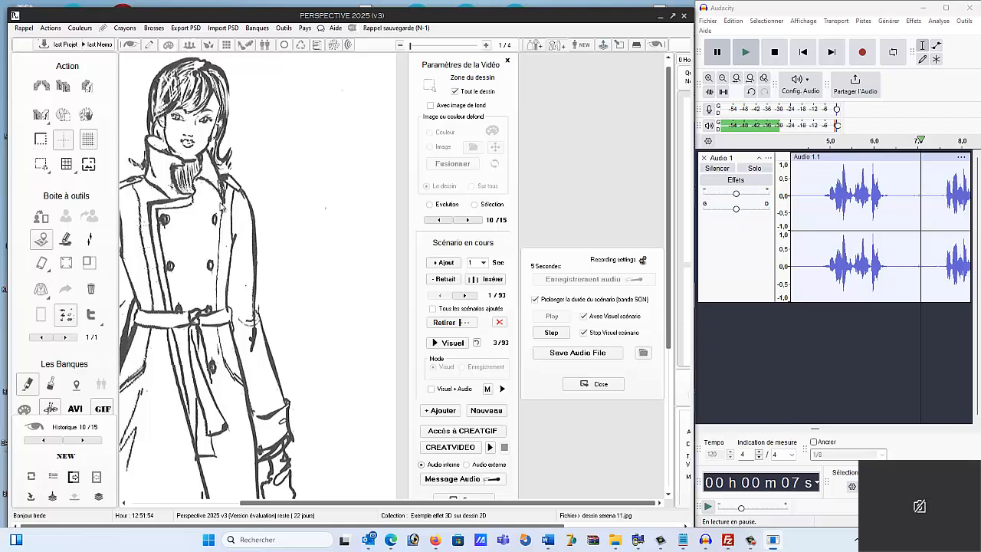
{"action": "left_click", "coordinate": [550, 333]}
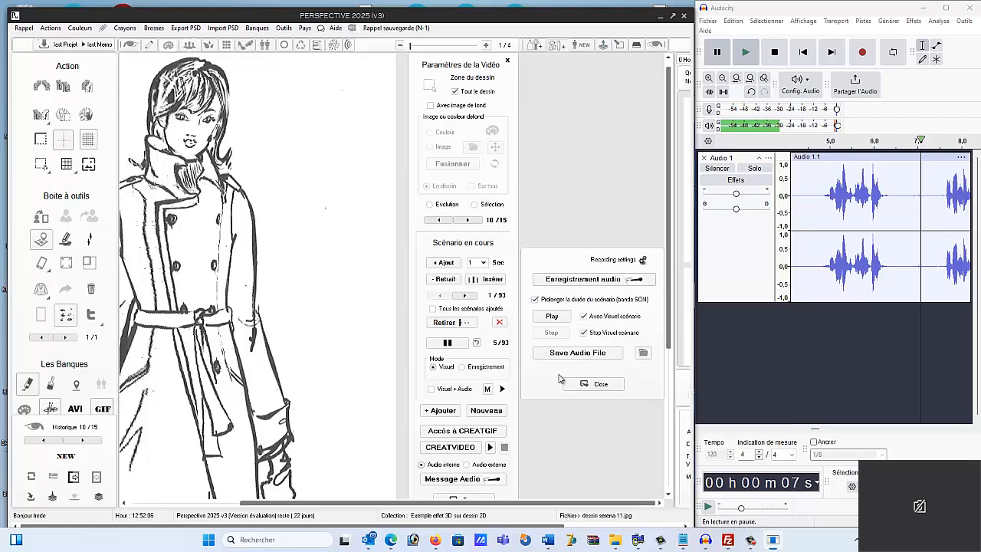
{"action": "left_click", "coordinate": [551, 317]}
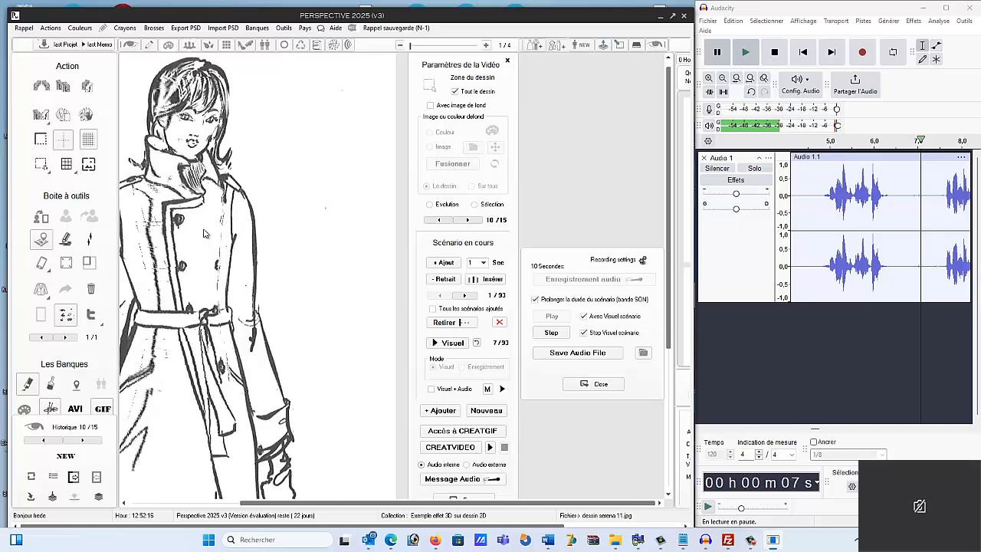
{"action": "left_click", "coordinate": [551, 334]}
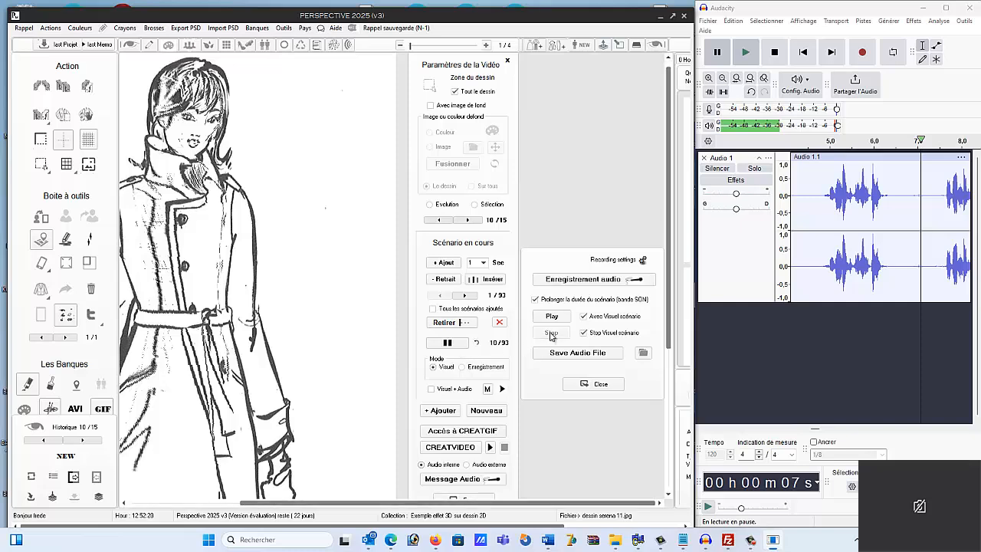
{"action": "left_click", "coordinate": [584, 385]}
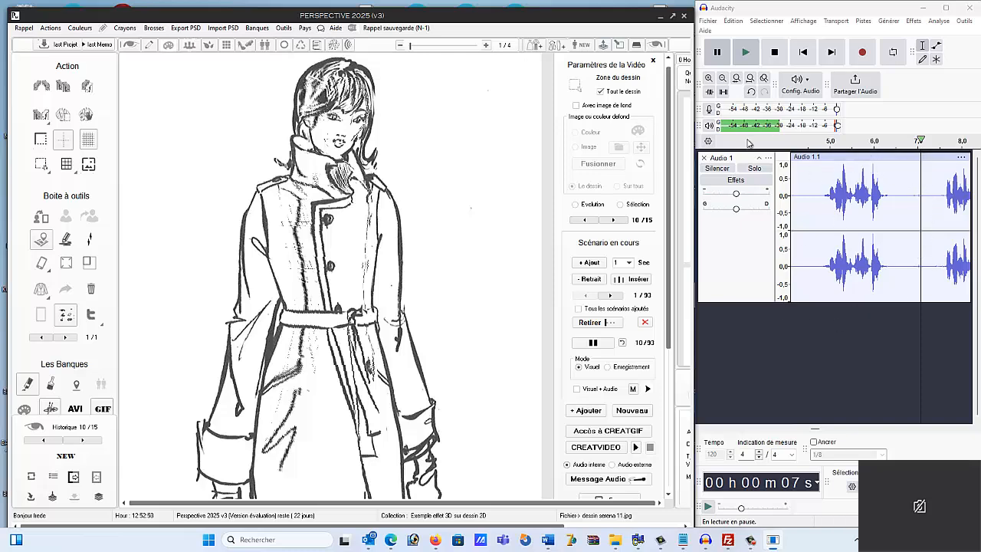
- Export the Audacity recording to the computer as a WAV file named message1 in the Musique folder
{"action": "left_click", "coordinate": [705, 22]}
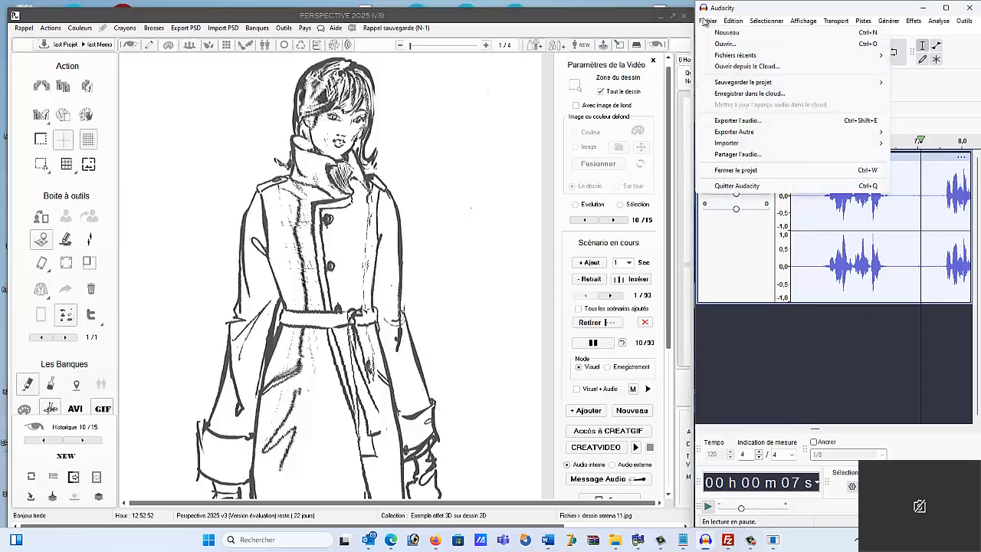
{"action": "left_click", "coordinate": [735, 121]}
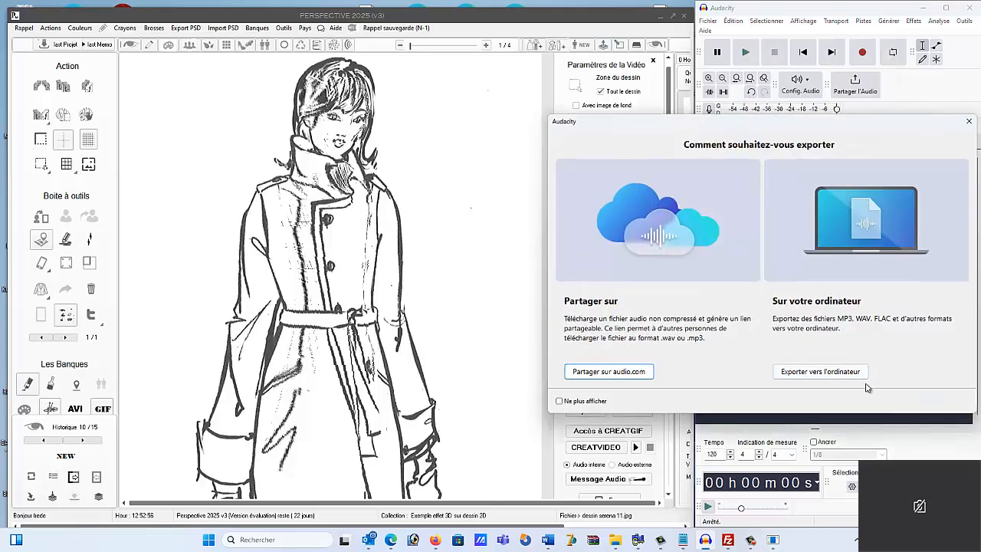
{"action": "left_click", "coordinate": [826, 374]}
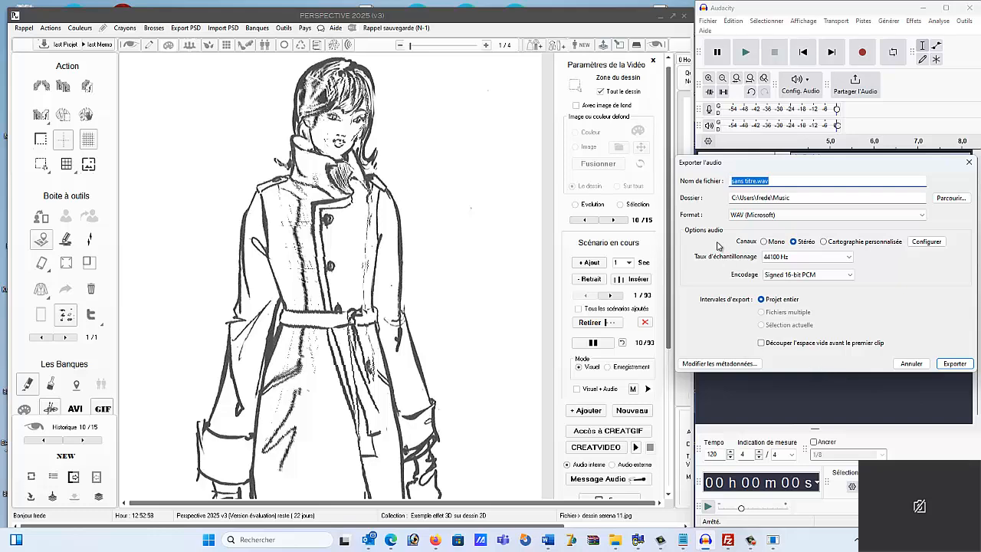
{"action": "left_click", "coordinate": [950, 199]}
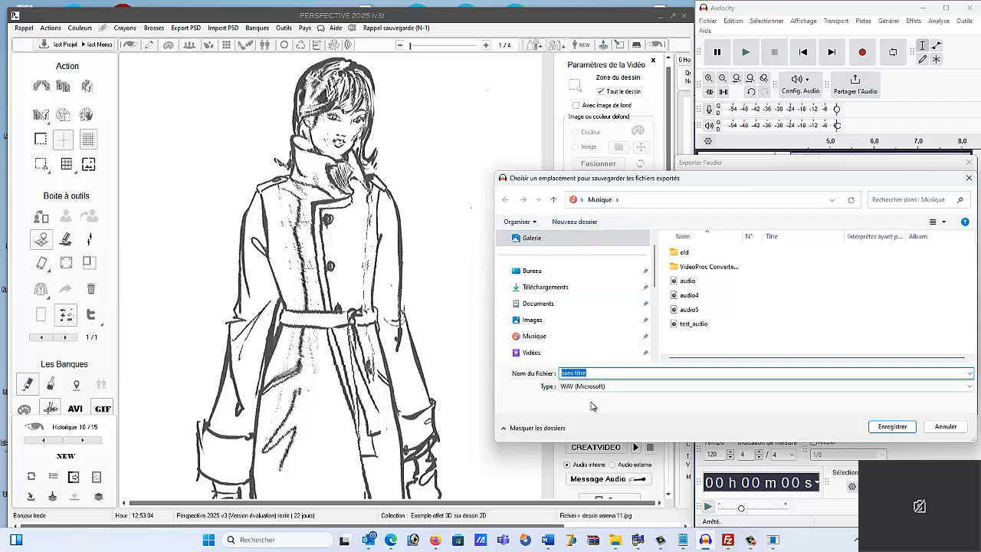
{"action": "type", "text": "message"}
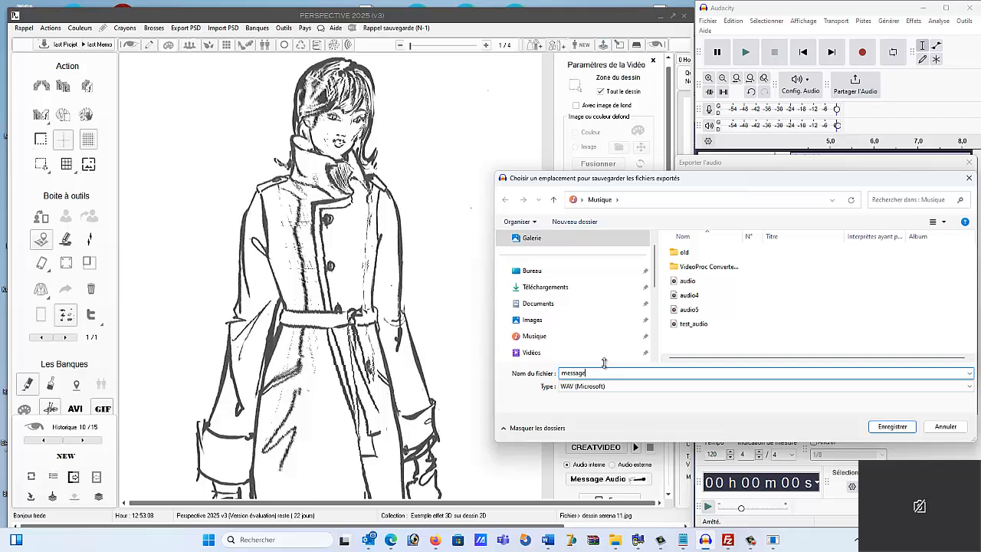
{"action": "type", "text": "1"}
{"action": "left_click", "coordinate": [889, 427]}
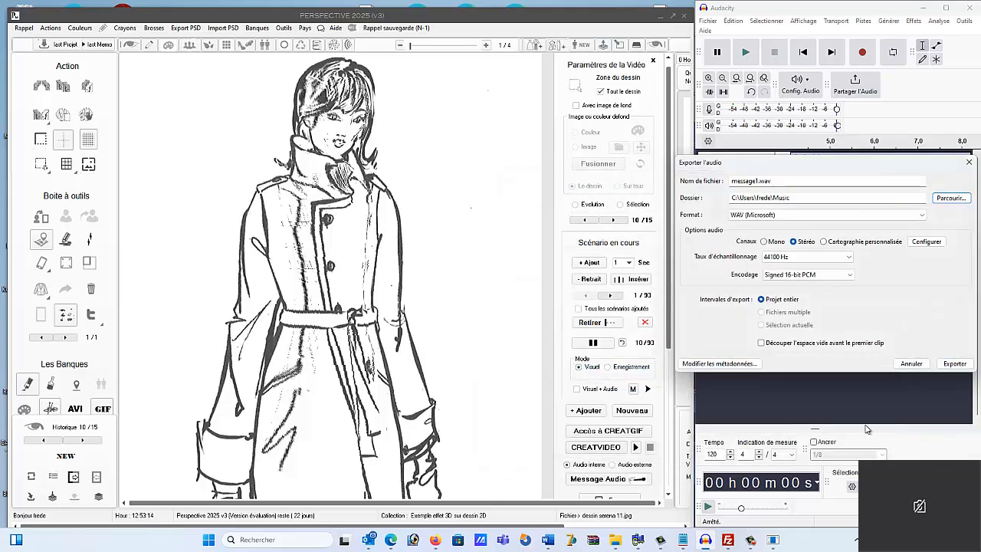
{"action": "left_click", "coordinate": [954, 365]}
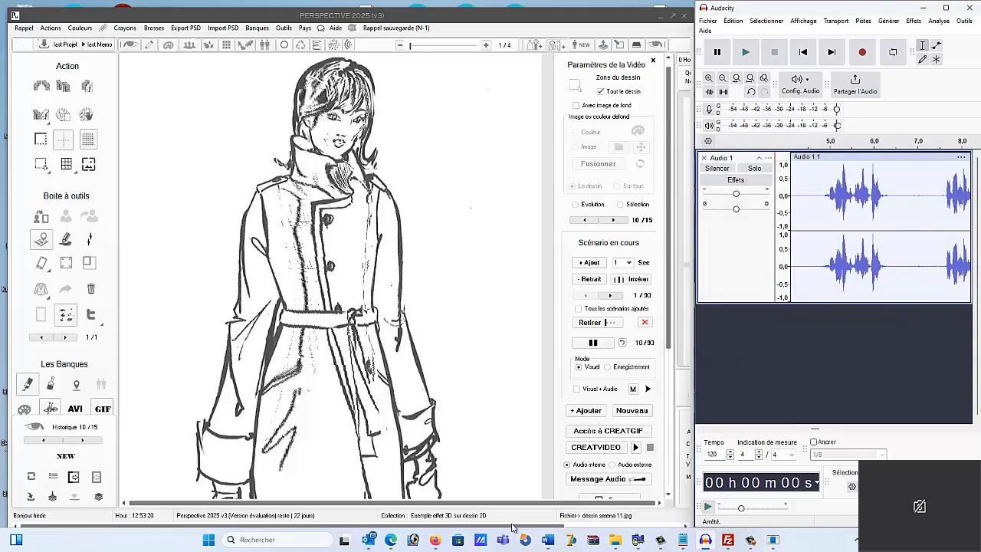
- Switch to the Musique folder in File Explorer, play the exported message1 file, and close the media player
{"action": "mouse_move", "coordinate": [615, 540]}
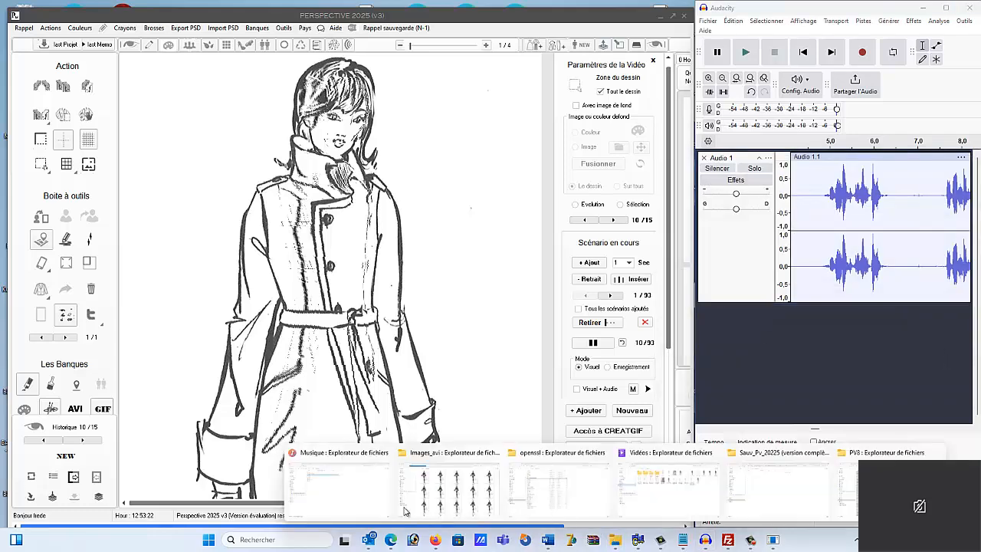
{"action": "left_click", "coordinate": [353, 484]}
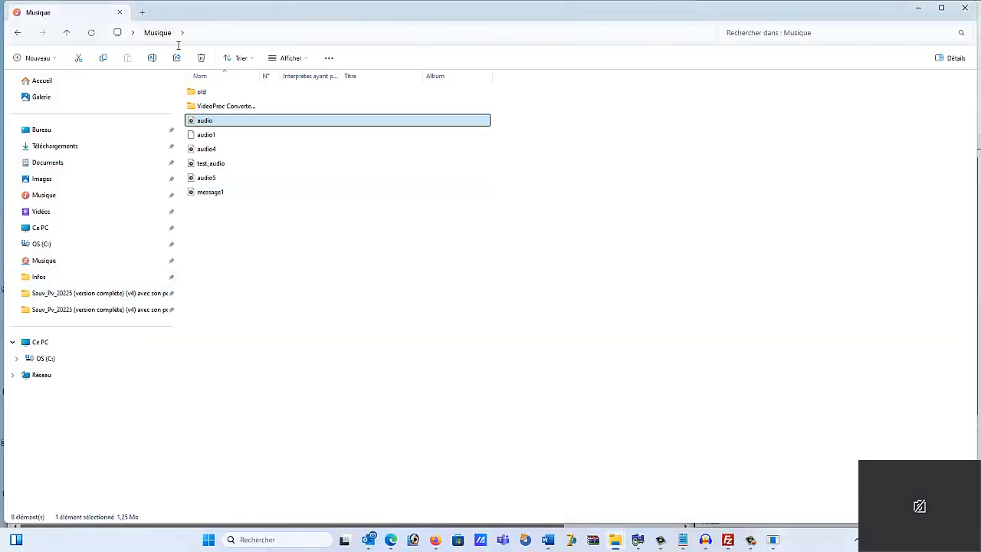
{"action": "double_click", "coordinate": [213, 192]}
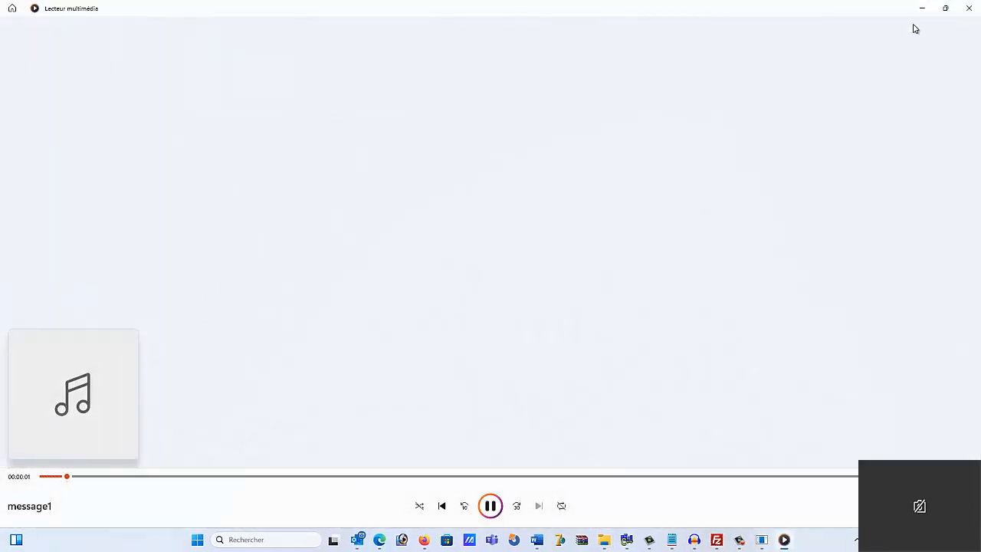
{"action": "left_click", "coordinate": [970, 9]}
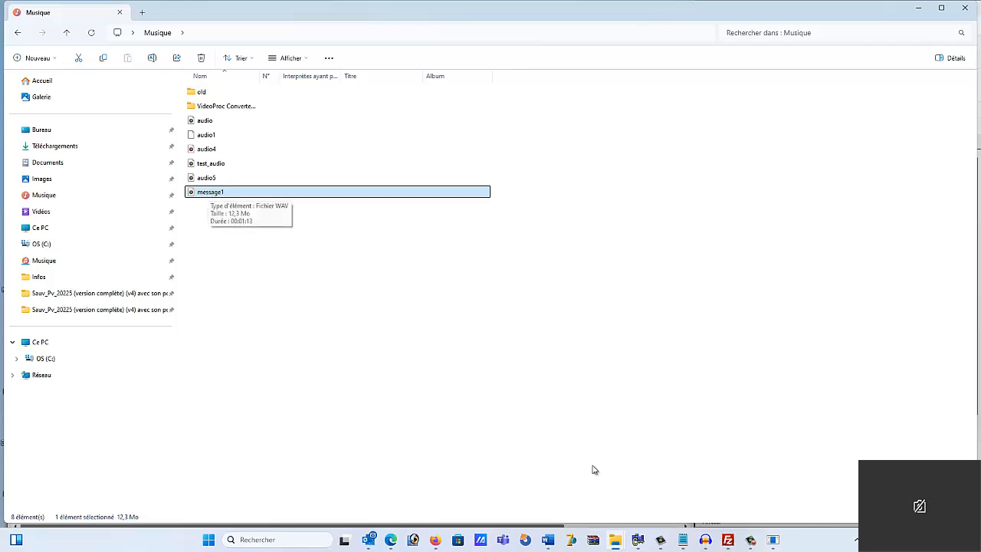
- Switch to the Sauv_Pv_20225 File Explorer window and open the Images folder there
{"action": "mouse_move", "coordinate": [614, 542]}
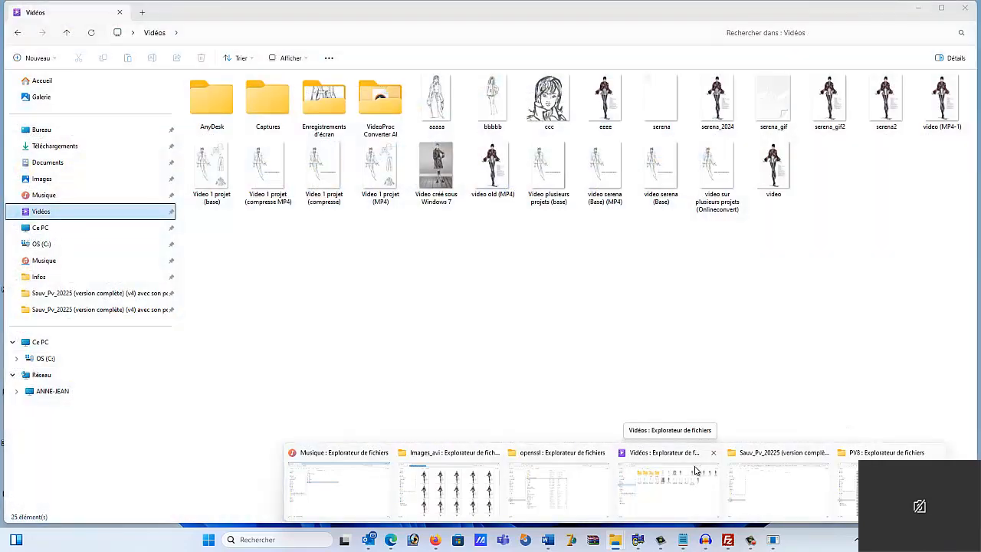
{"action": "left_click", "coordinate": [755, 470]}
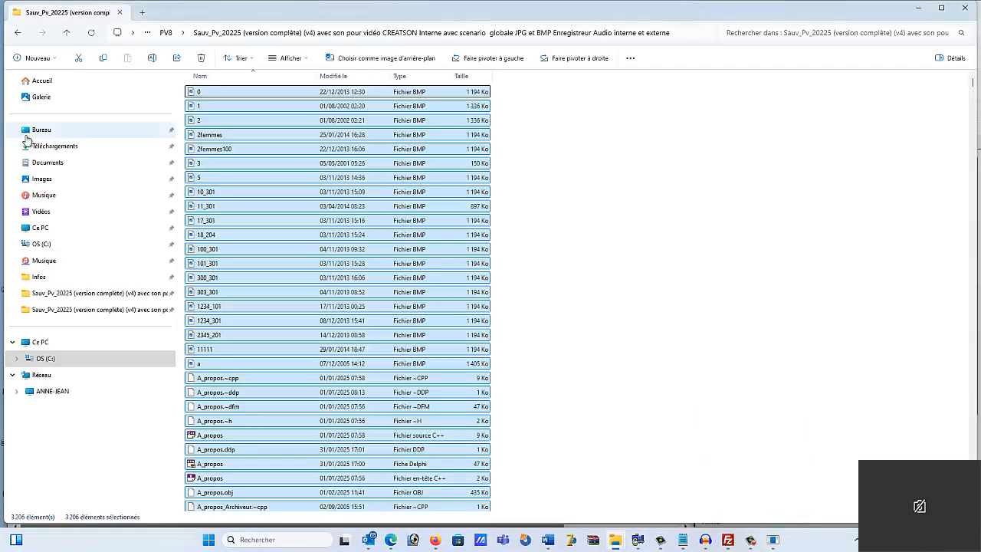
{"action": "left_click", "coordinate": [37, 180]}
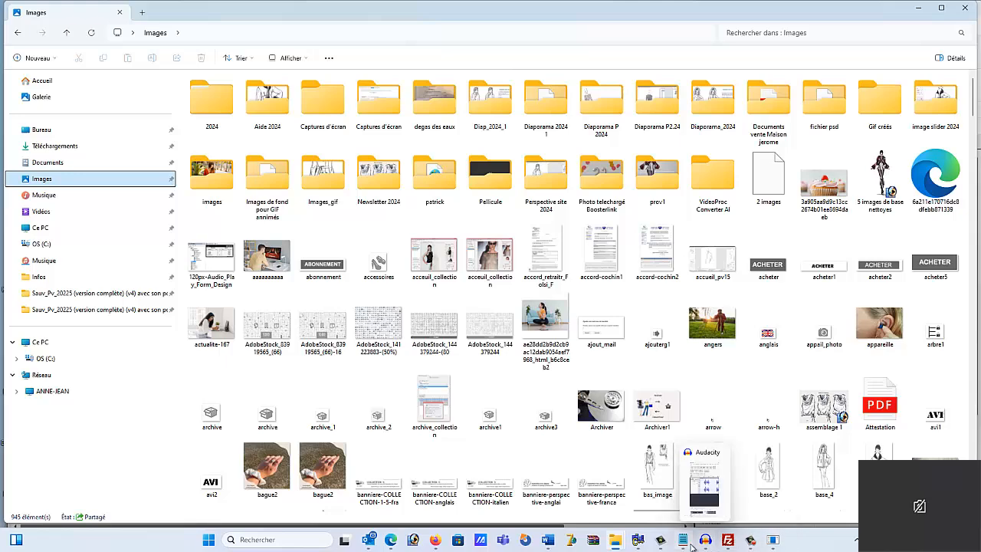
{"action": "left_click", "coordinate": [749, 542]}
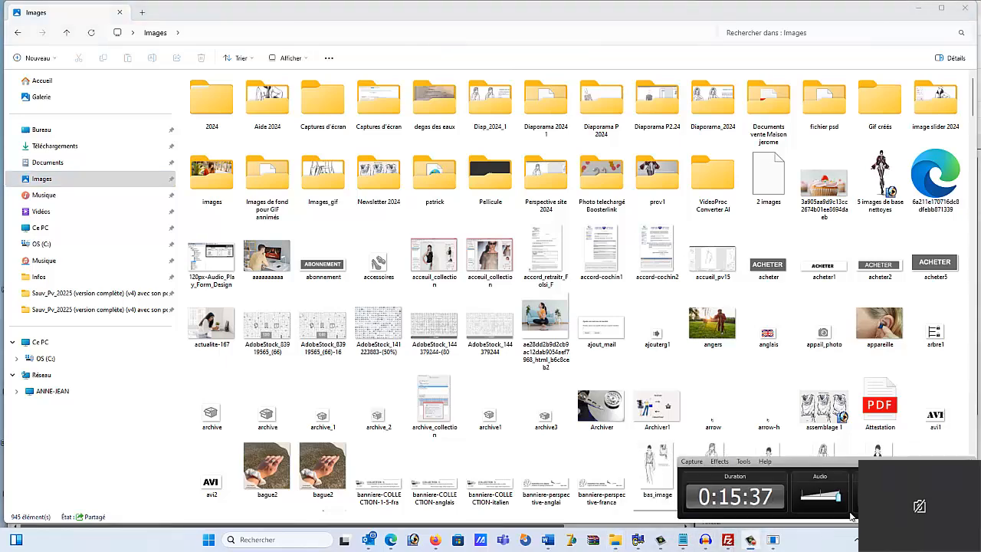